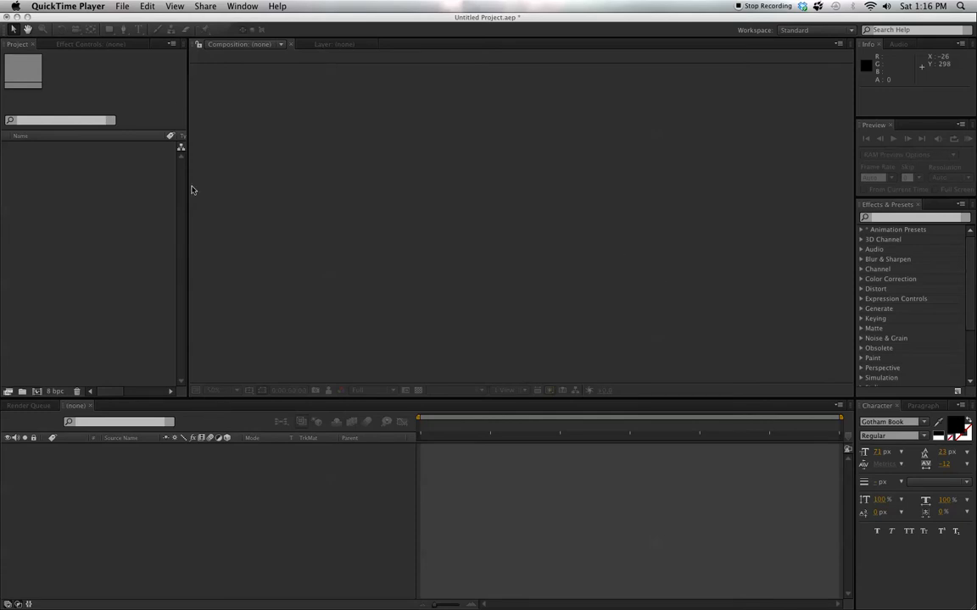
- Create a new 1920 x 1080 px composition with a duration of 5 seconds
click(171, 167)
click(149, 6)
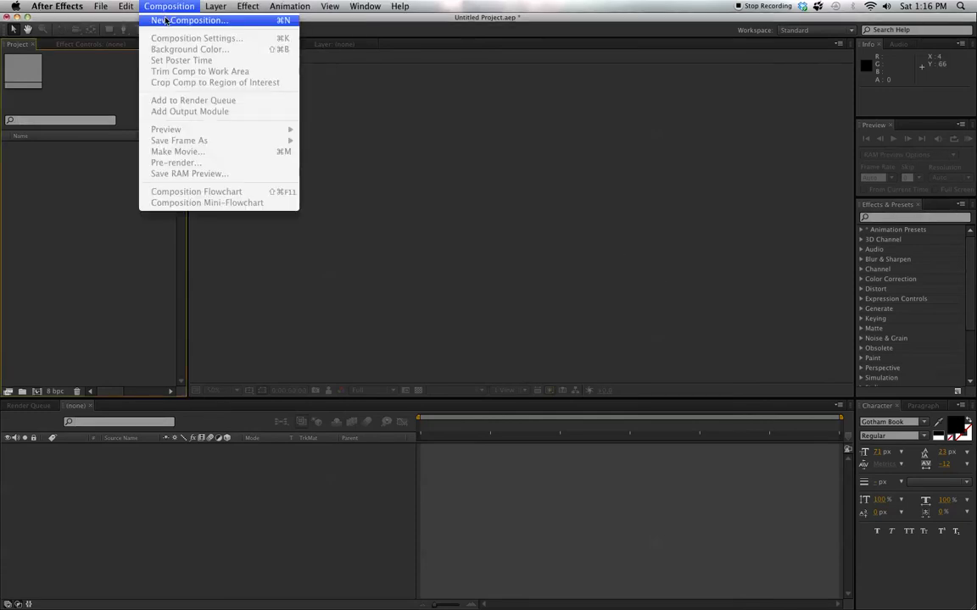
click(160, 20)
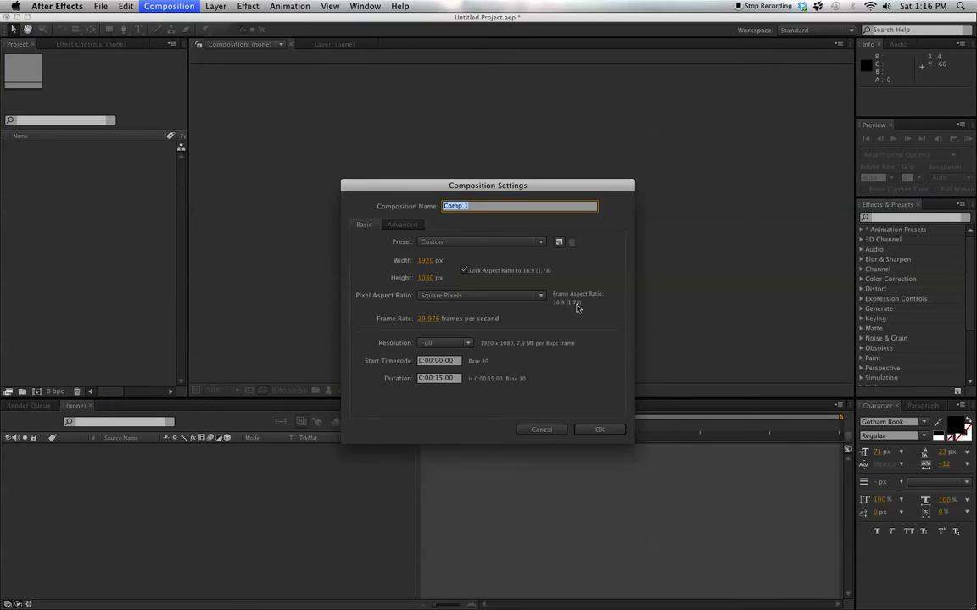
click(437, 378)
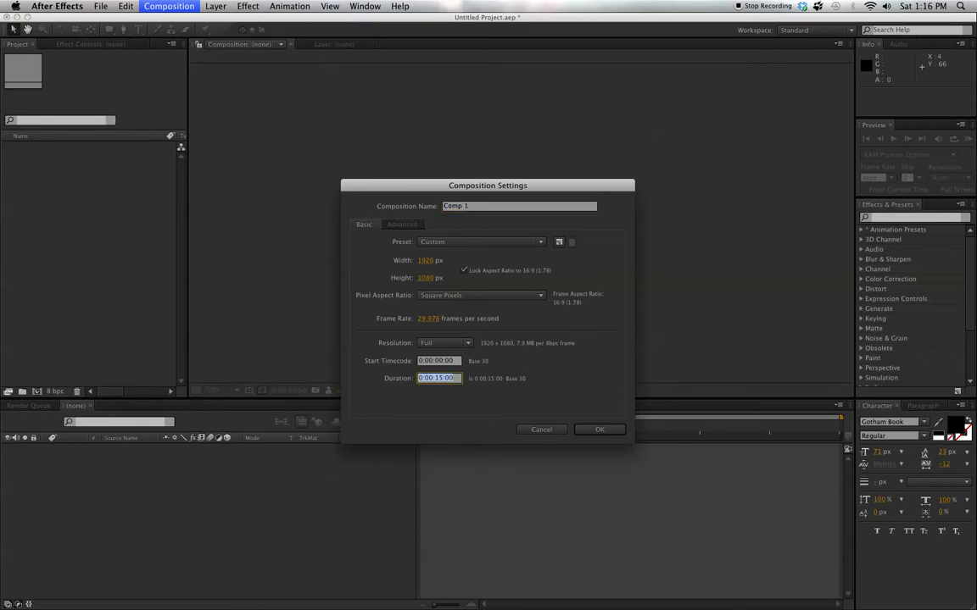
text(5)
key(Return)
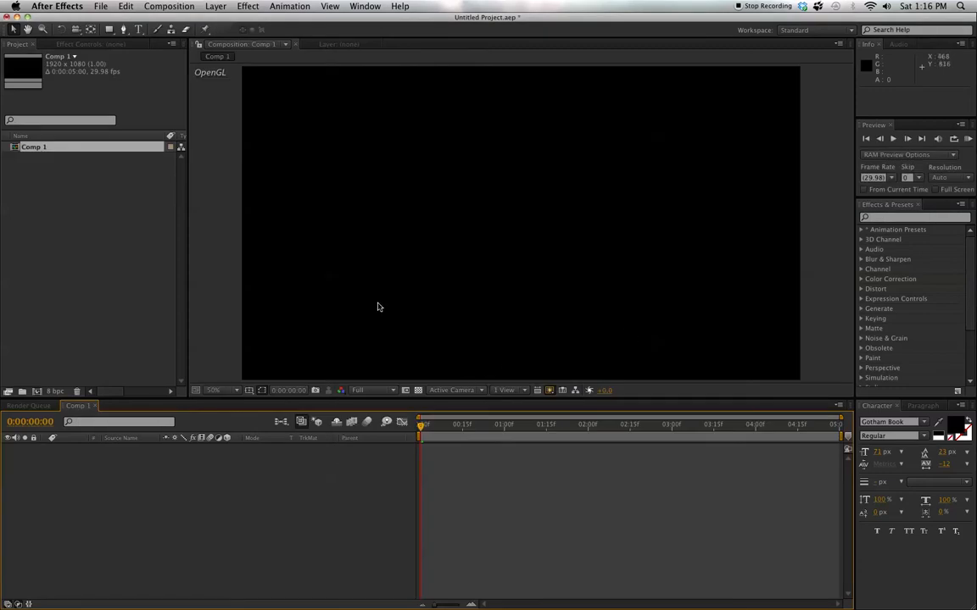
- Add a full-frame white solid layer to the composition as the background
click(215, 6)
mouse_move(283, 20)
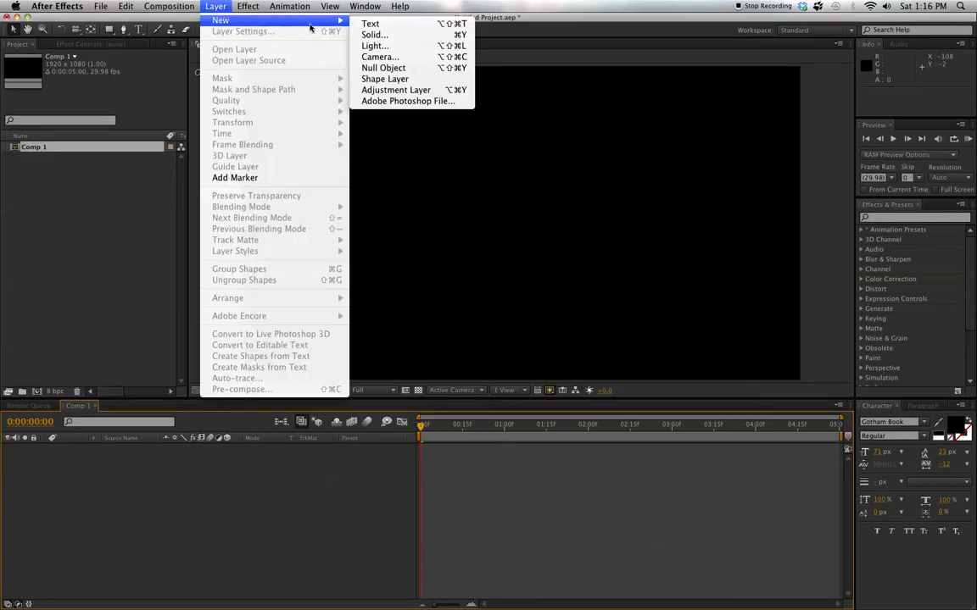
click(349, 34)
click(579, 419)
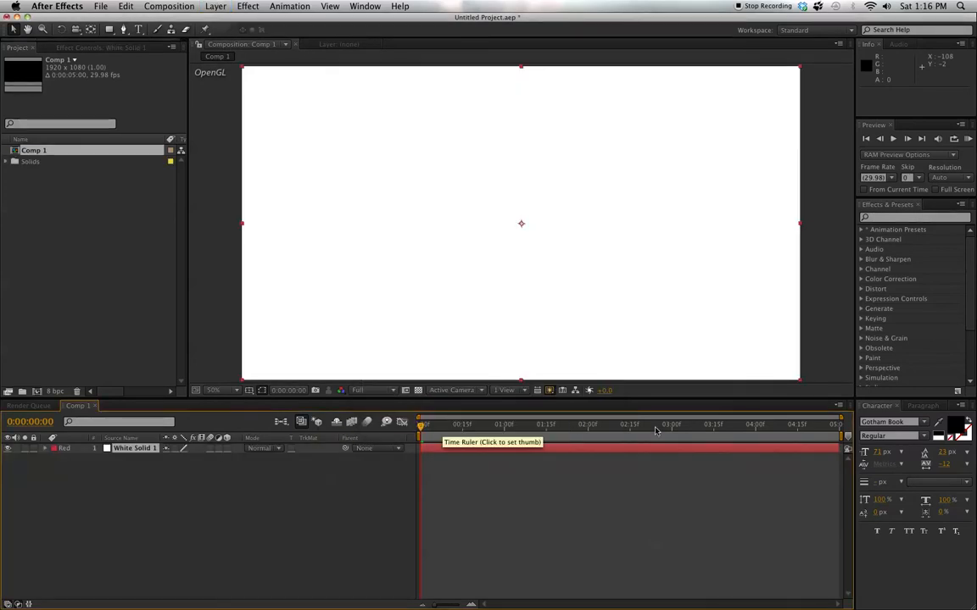
- Add a text layer reading "SHAKE IT" and move it near the centre of the frame, at about 766, 540
click(139, 29)
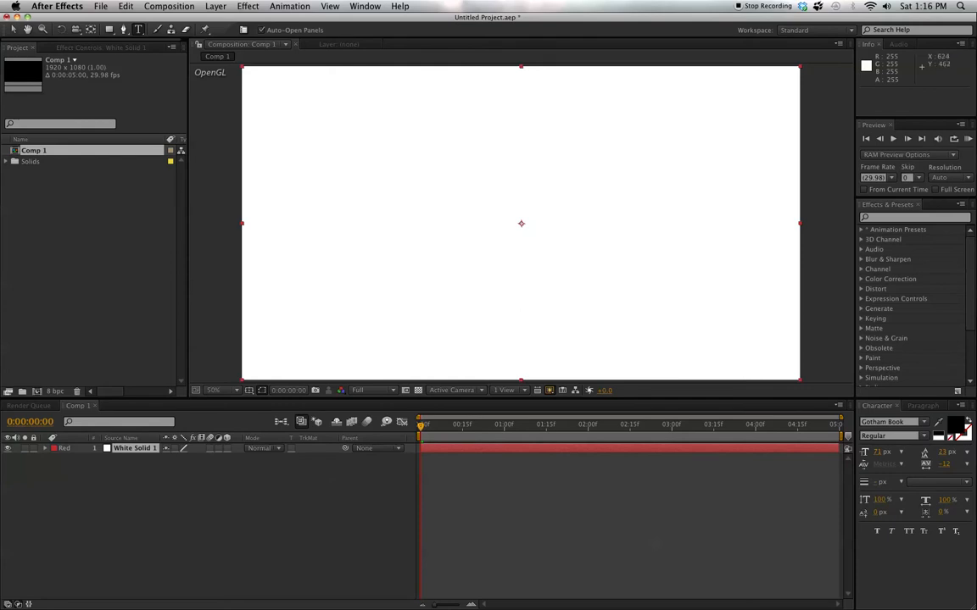
click(444, 213)
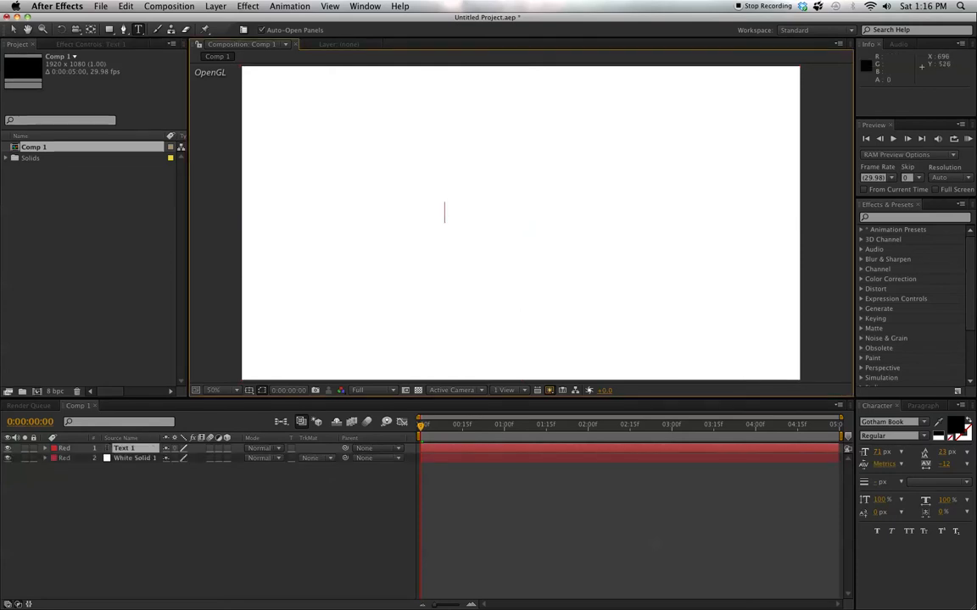
text(SHA)
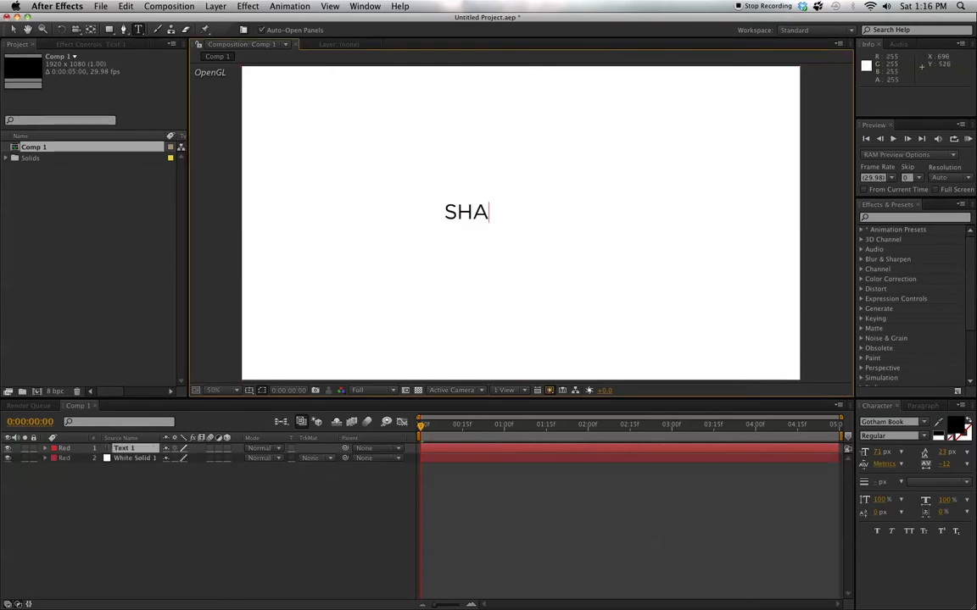
text(KE IT)
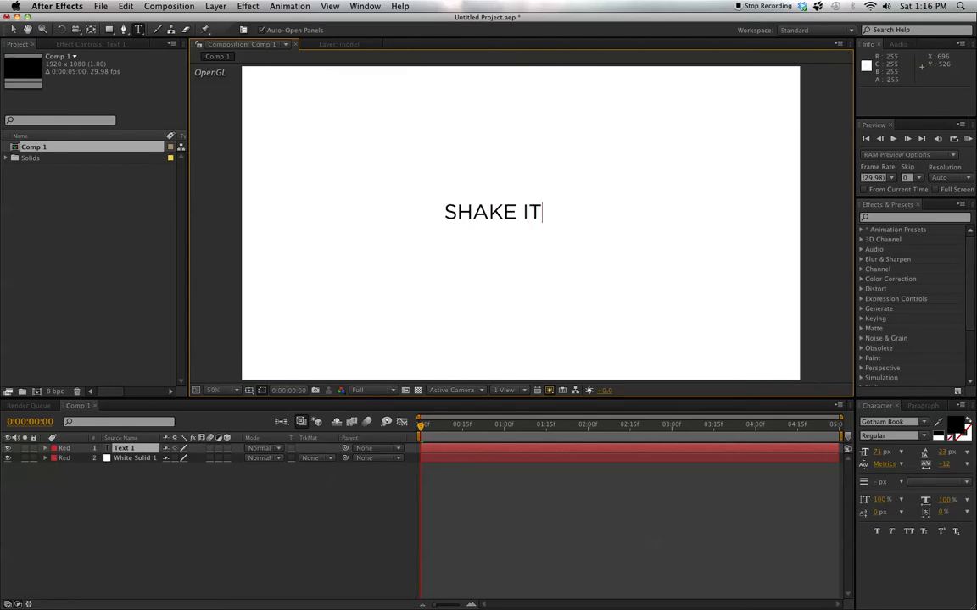
click(13, 29)
drag(466, 213, 488, 217)
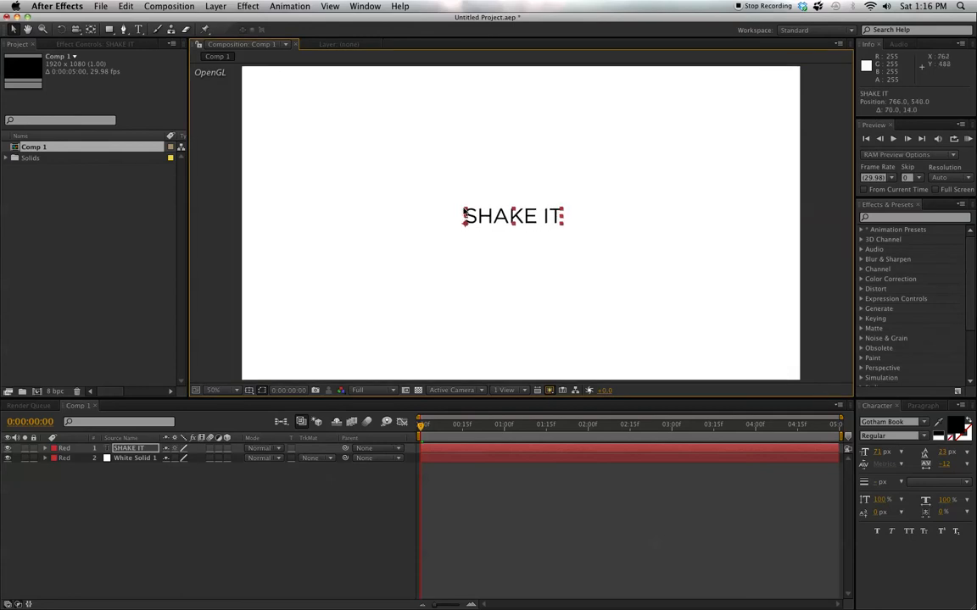
- Search the effects for "mos" and apply the Stylize Mosaic effect to the SHAKE IT text
click(912, 218)
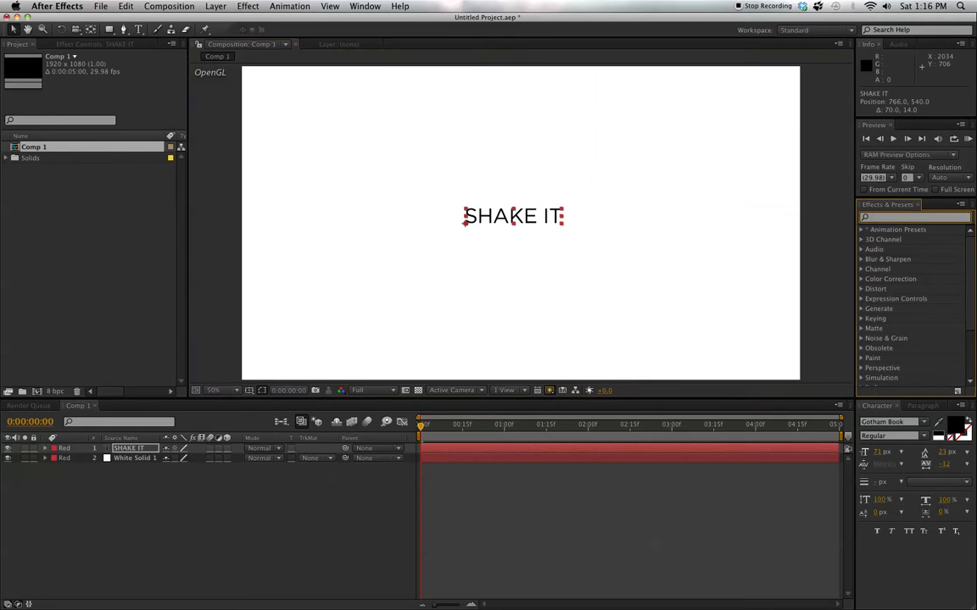
text(mos)
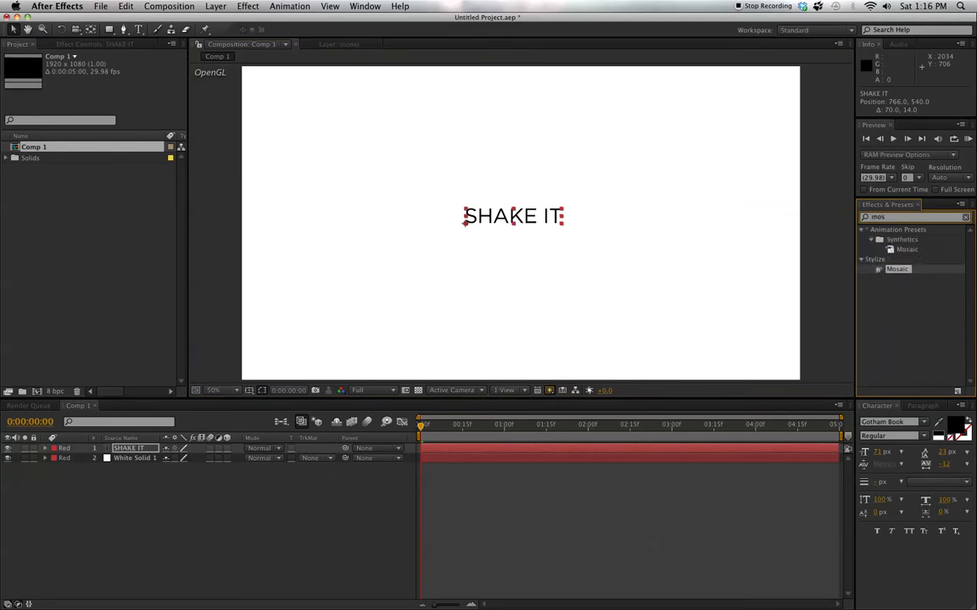
drag(900, 270, 612, 246)
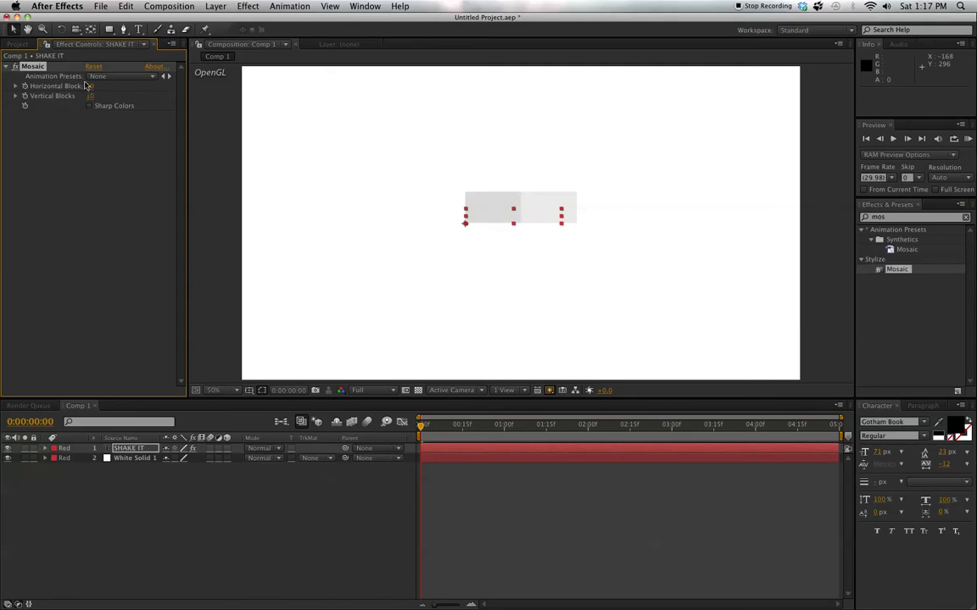
- Set Mosaic's horizontal and vertical blocks to 1, keyframe both at 0:00:00:20, and reveal the keyframes in the timeline
drag(89, 86, 64, 95)
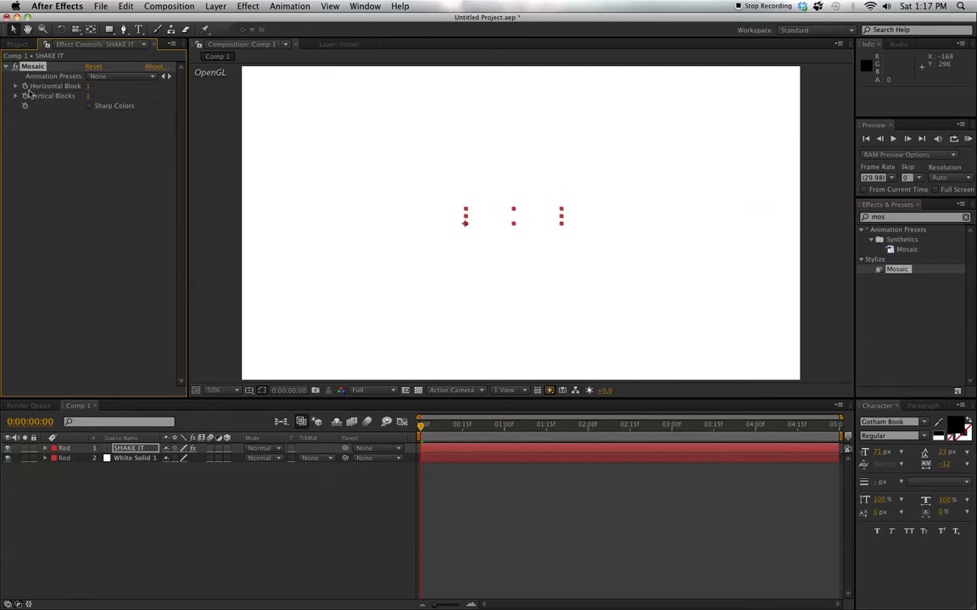
key(space)
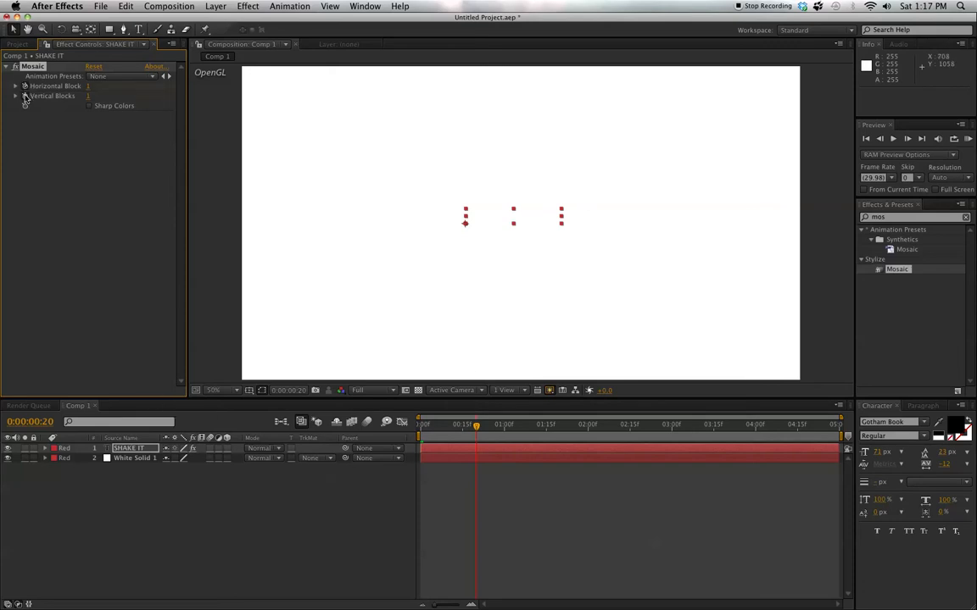
key(u)
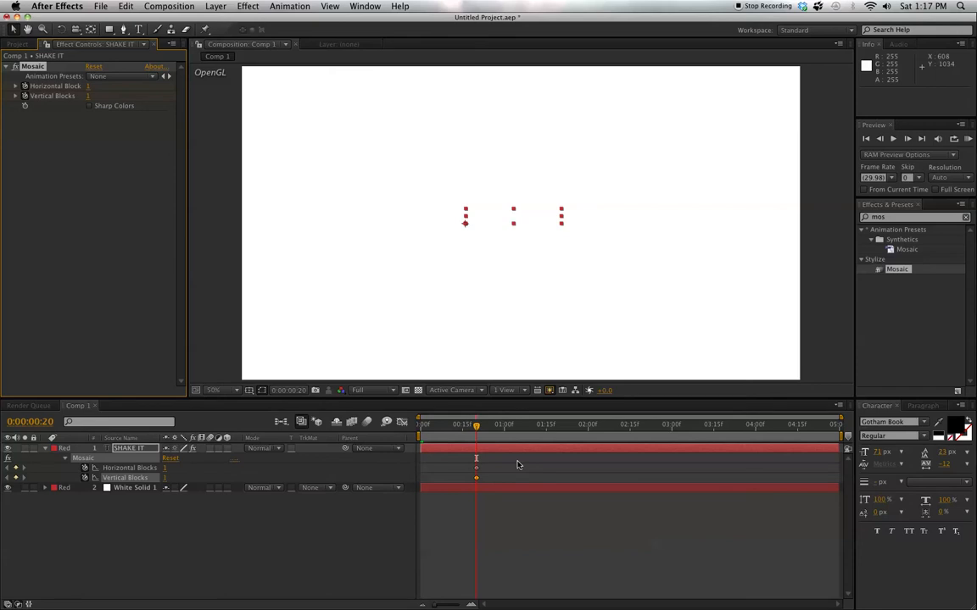
- At 0:00:01:00, keyframe the text's Mosaic with 642 horizontal blocks and 501 vertical blocks
key(shift+Page_Down)
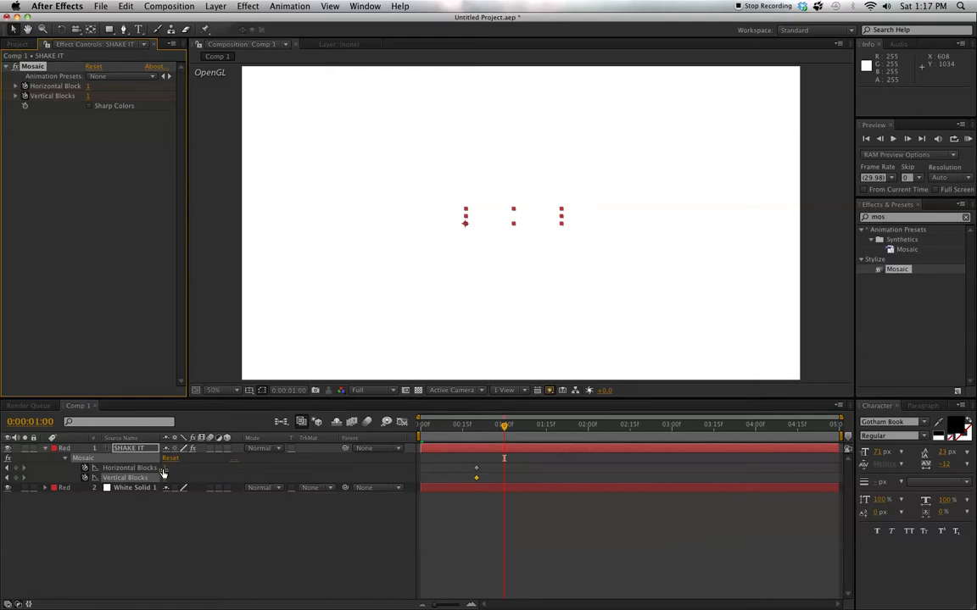
drag(163, 472, 220, 466)
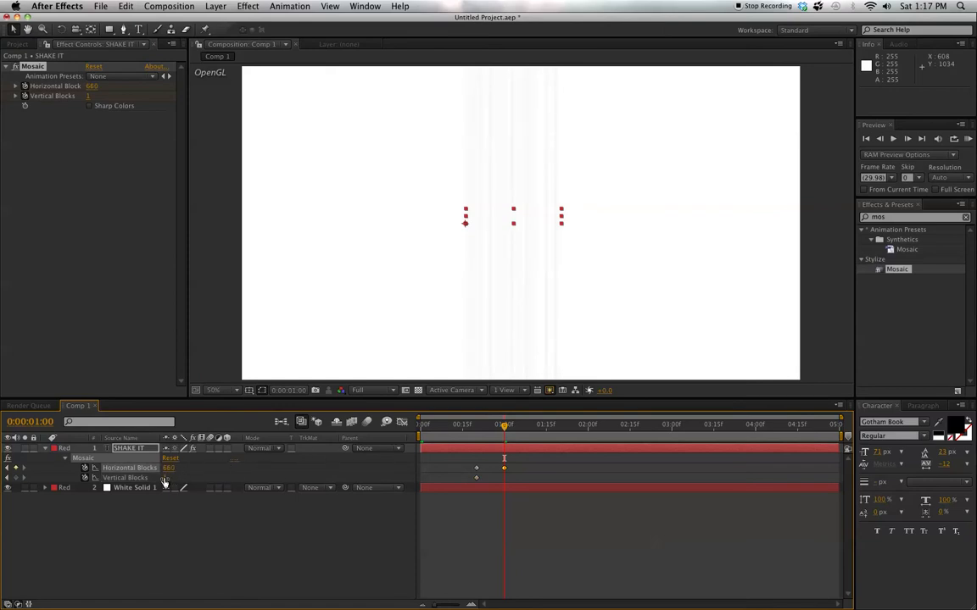
drag(165, 481, 108, 463)
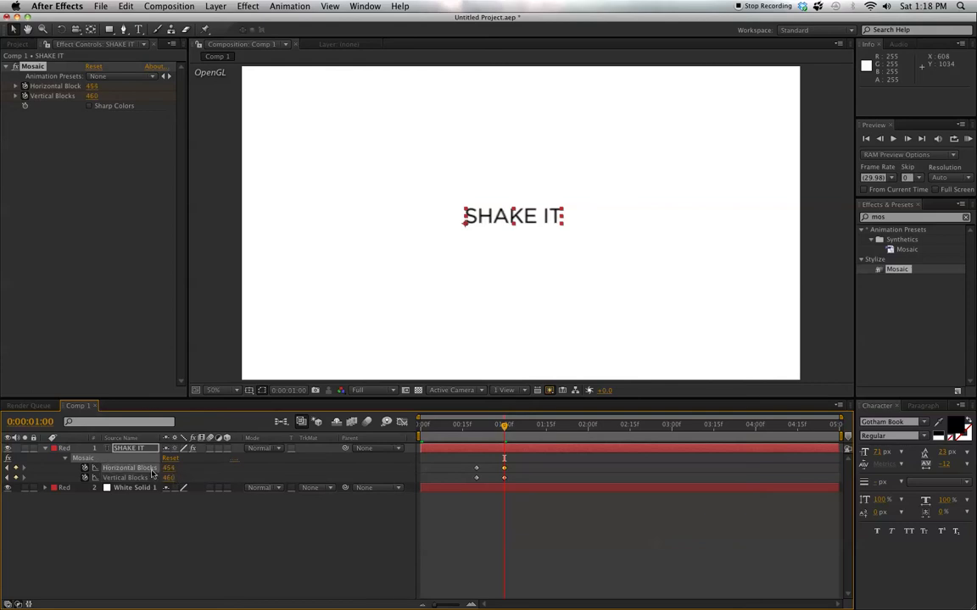
mouse_move(170, 469)
mouse_down()
mouse_move(216, 467)
mouse_move(186, 467)
mouse_up()
click(285, 544)
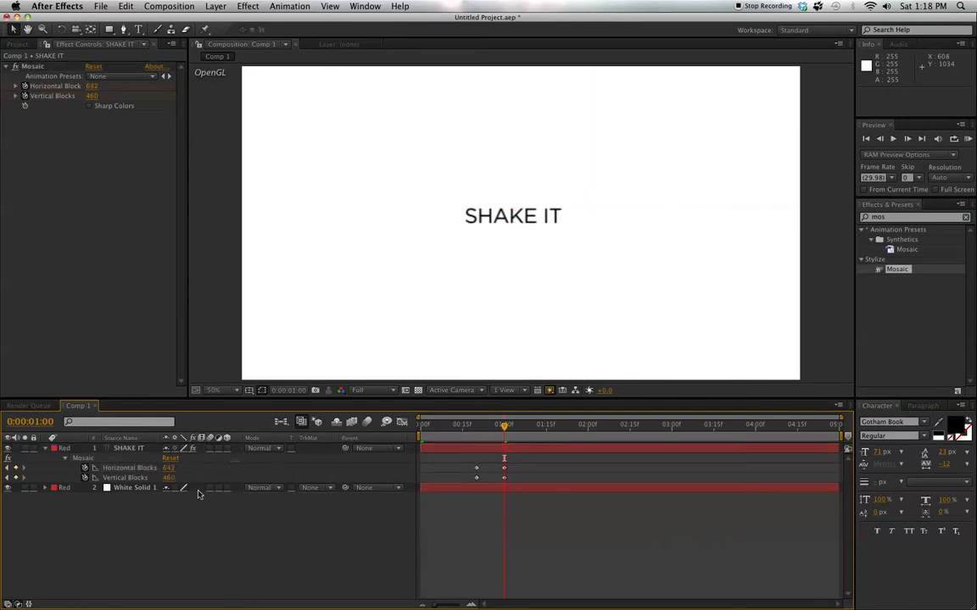
drag(169, 478, 192, 477)
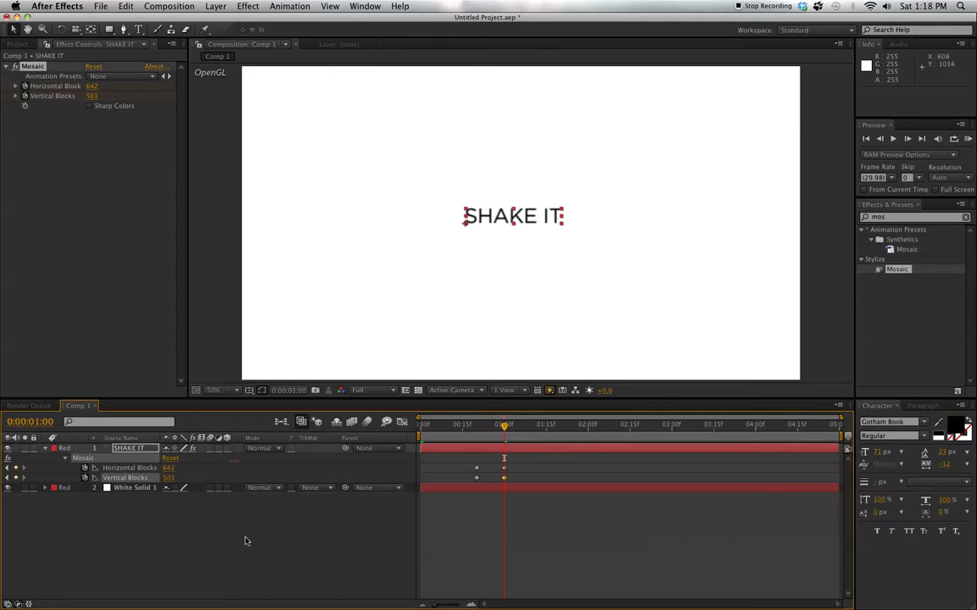
click(334, 539)
- Go to 0:00:01:15, end the work area there, and preview the mosaic text animation
mouse_move(504, 425)
mouse_down()
mouse_move(476, 428)
mouse_move(505, 428)
mouse_up()
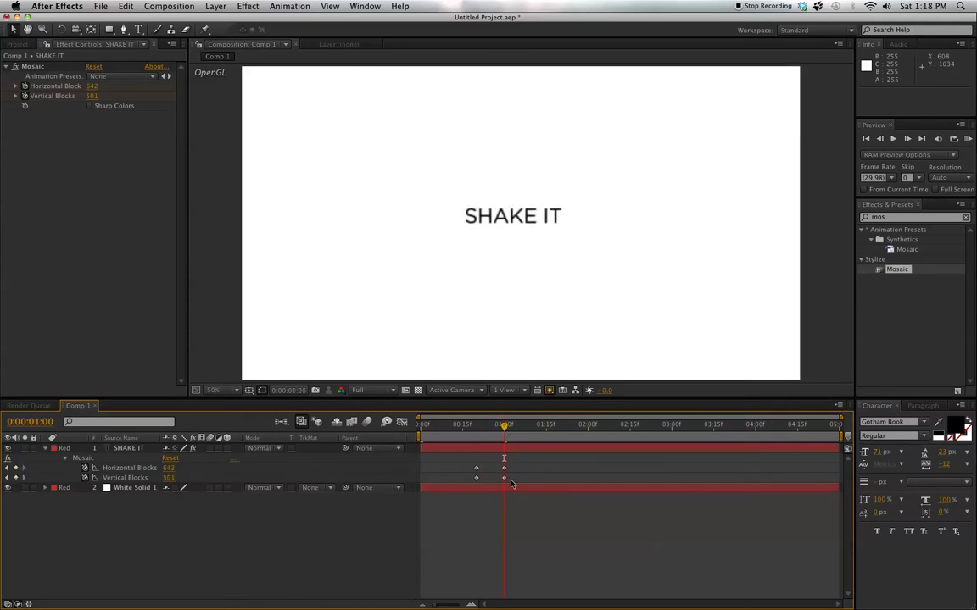
click(546, 427)
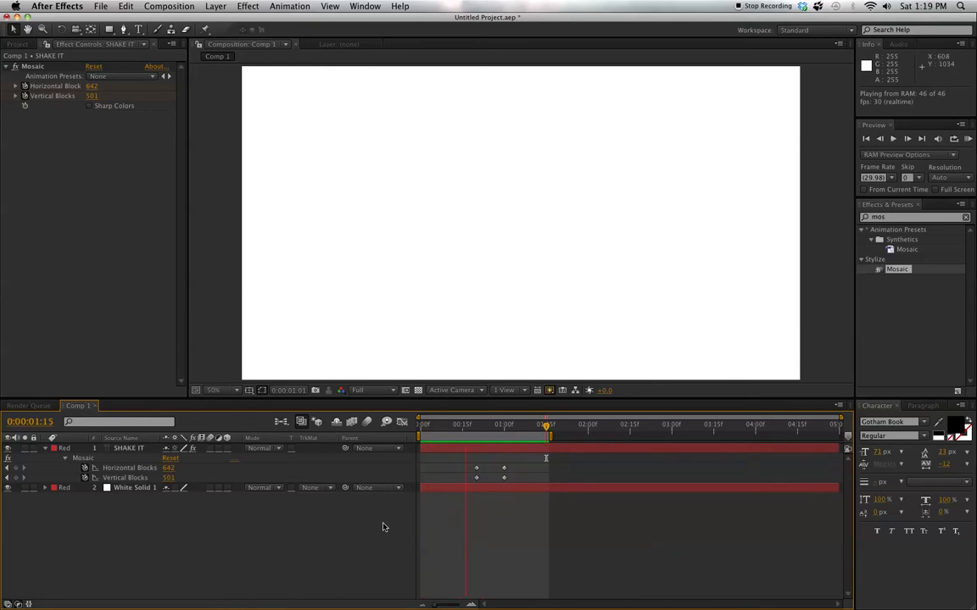
key(space)
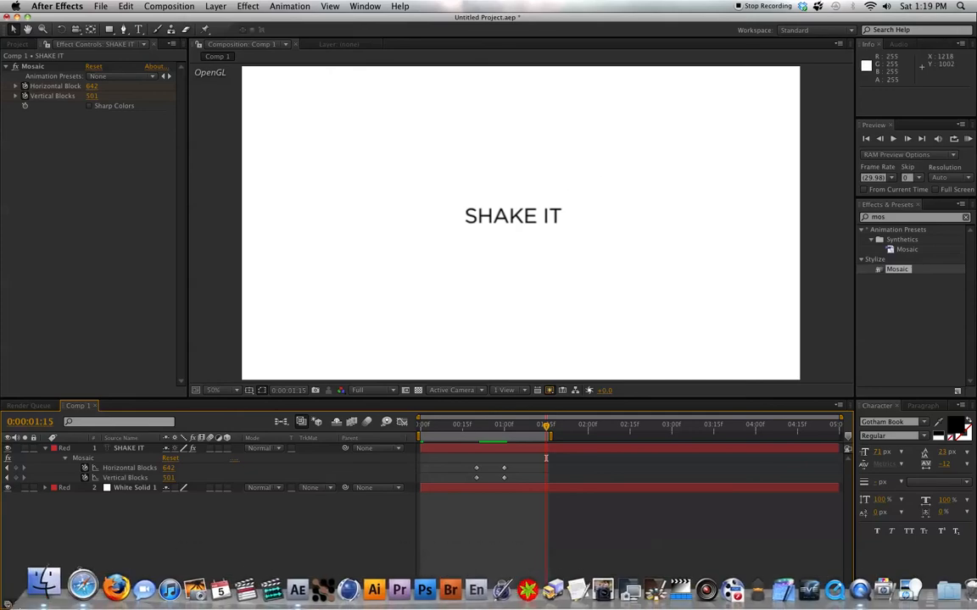
- Switch to Finder and play consumer shot.mov with the volume lowered, scrubbing back to examine the text effects
click(34, 583)
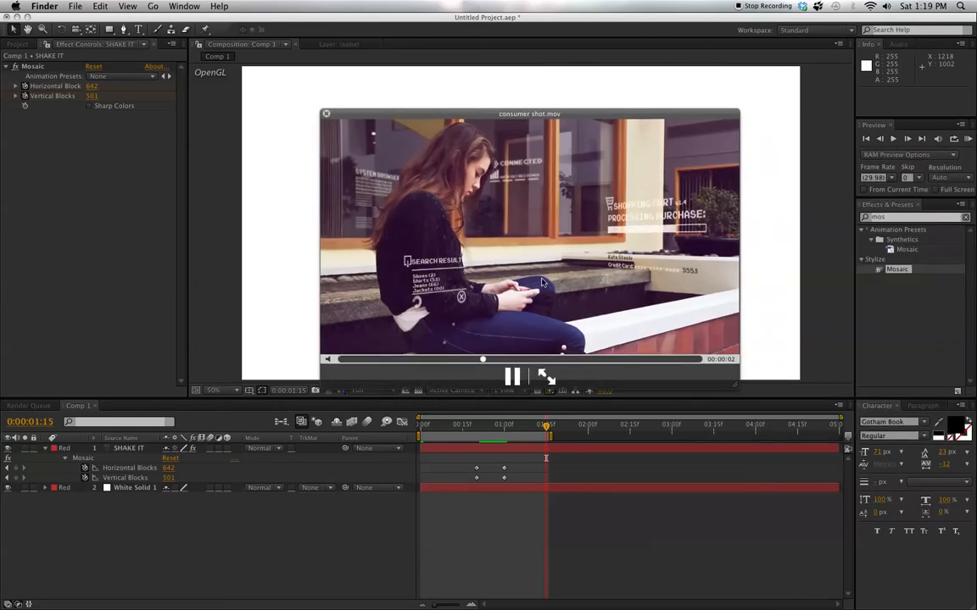
key(XF86AudioLowerVolume)
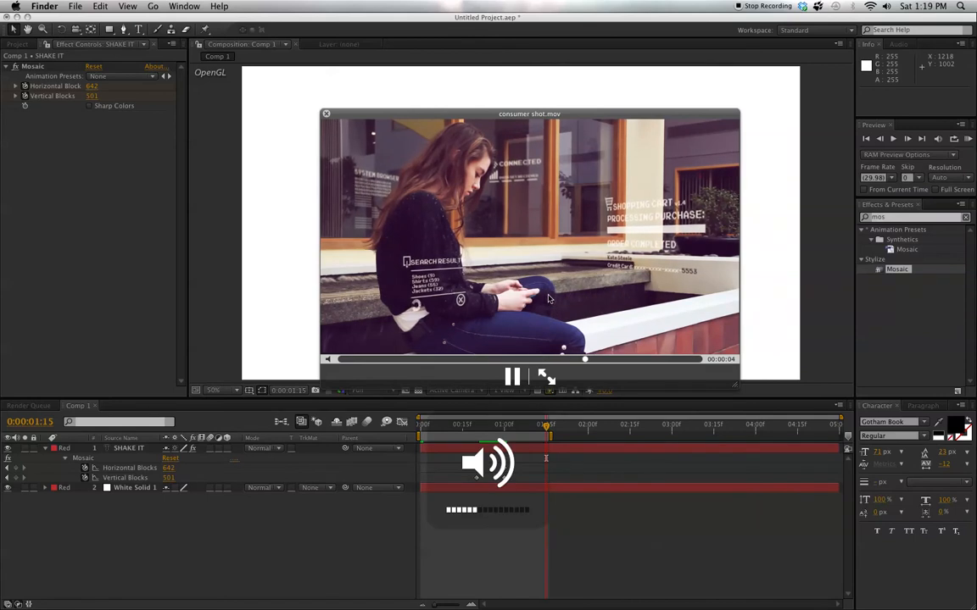
drag(542, 359, 459, 348)
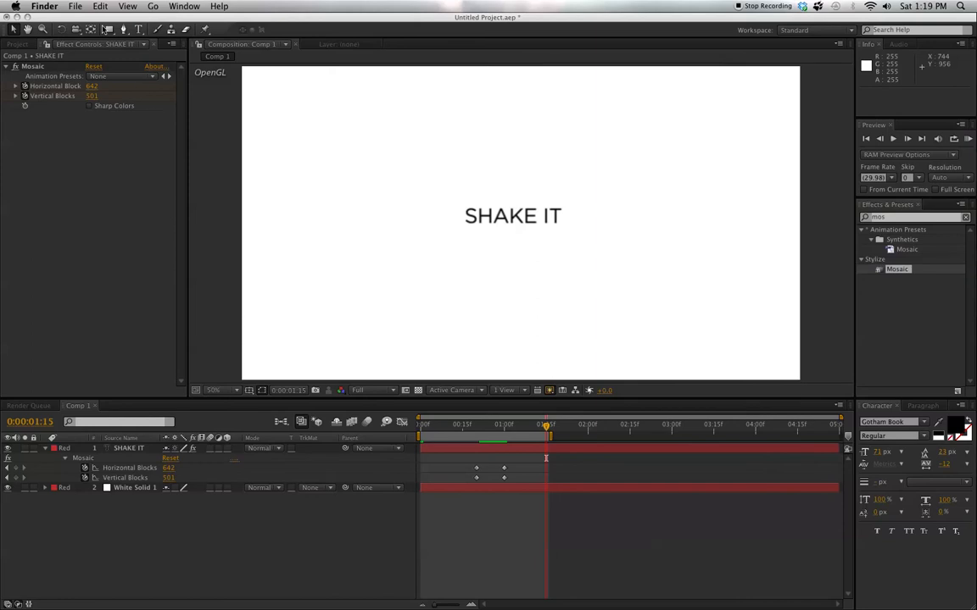
- Return to After Effects and create a second composition, Comp 2, at 1920 x 1080 px and 5 seconds
click(116, 135)
click(180, 7)
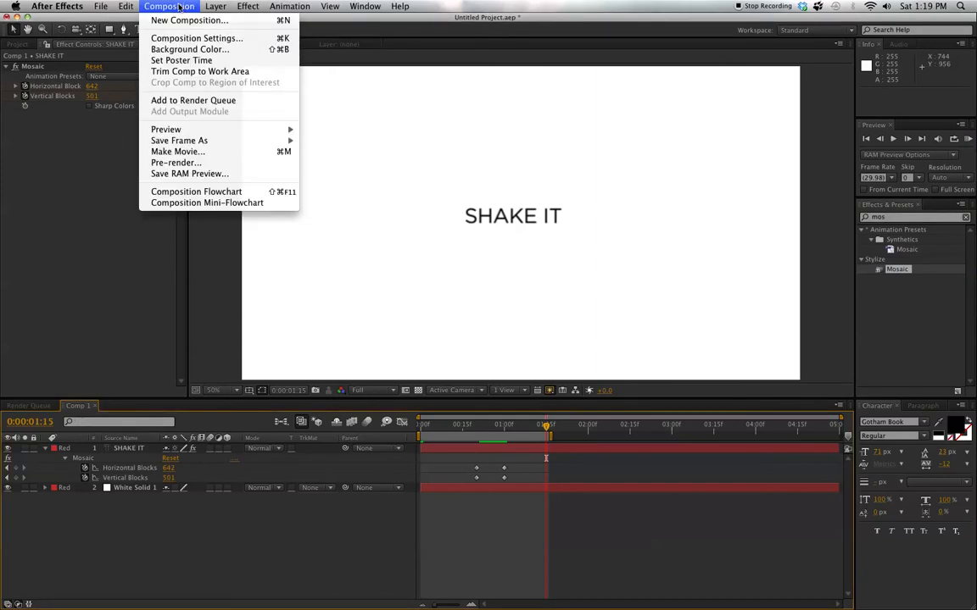
click(163, 20)
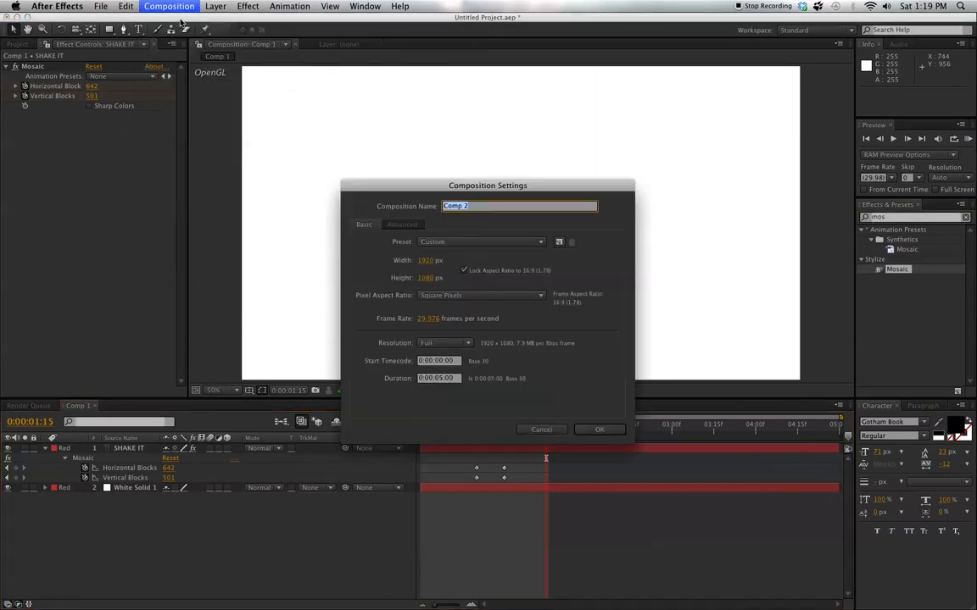
click(600, 429)
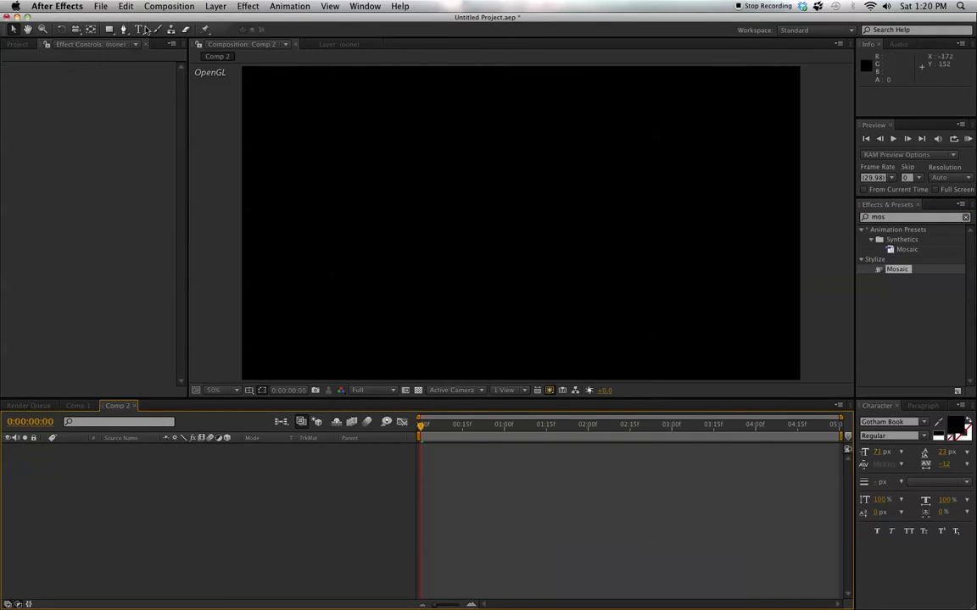
click(214, 7)
mouse_move(225, 20)
click(389, 45)
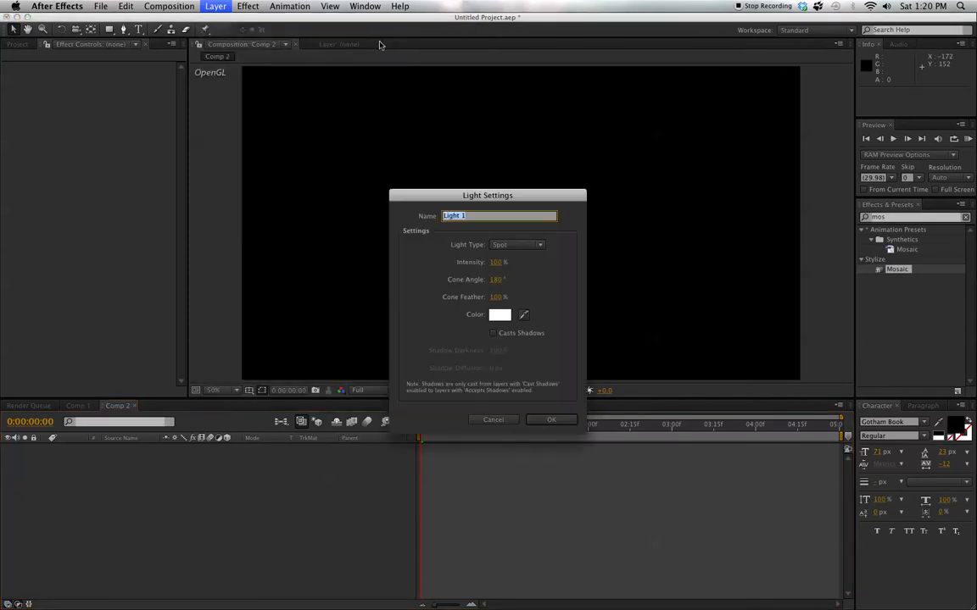
click(546, 421)
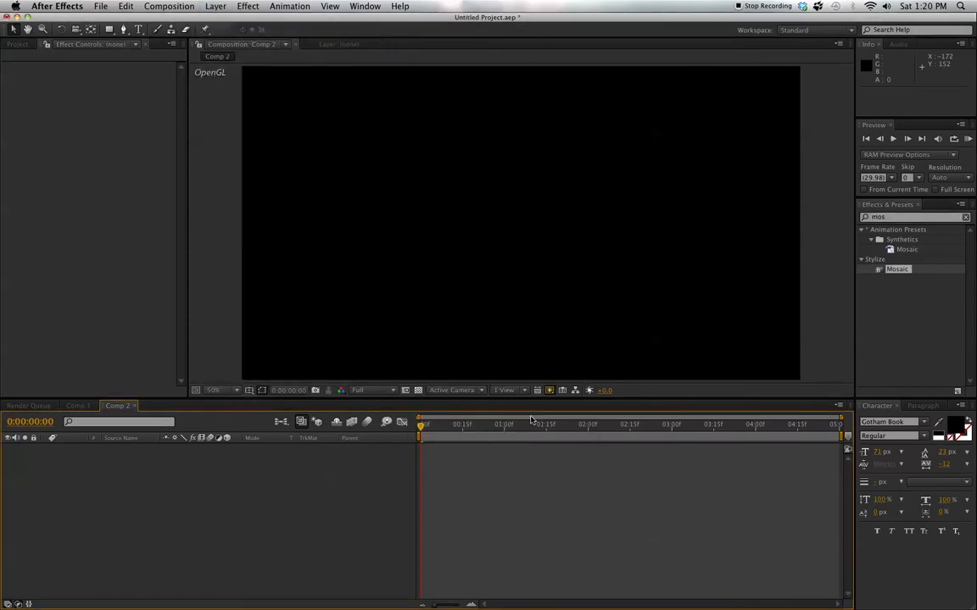
- Add a comp-sized white solid and mask it to a thin horizontal bar about 974 px wide and 8 px tall in the upper half
click(216, 7)
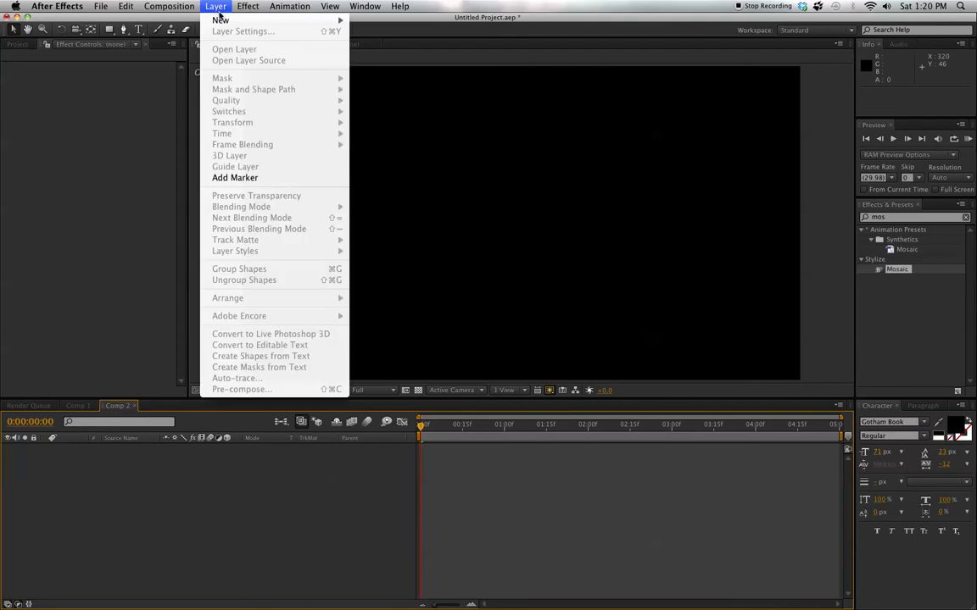
mouse_move(305, 21)
click(370, 36)
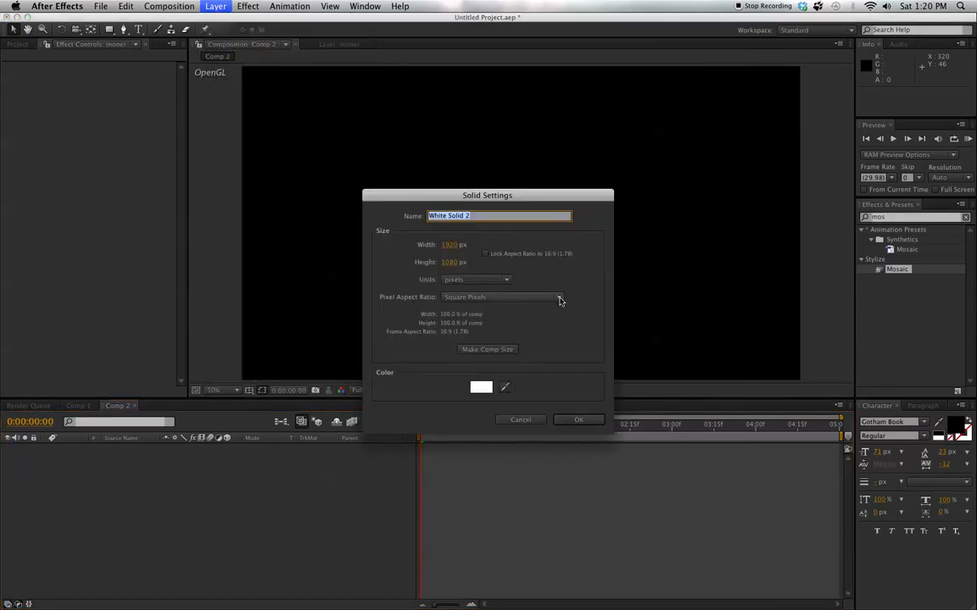
click(580, 421)
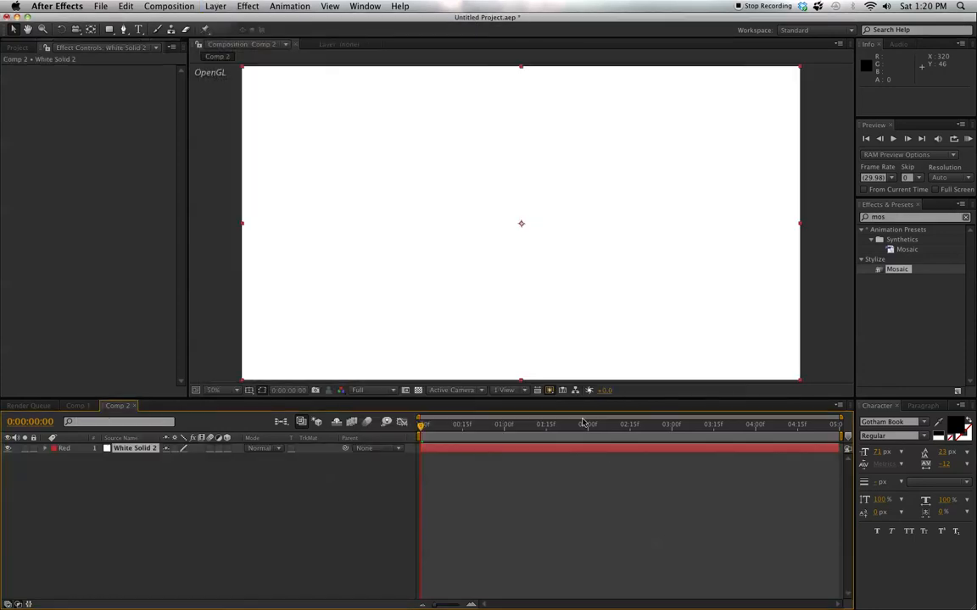
click(105, 29)
drag(352, 149, 636, 151)
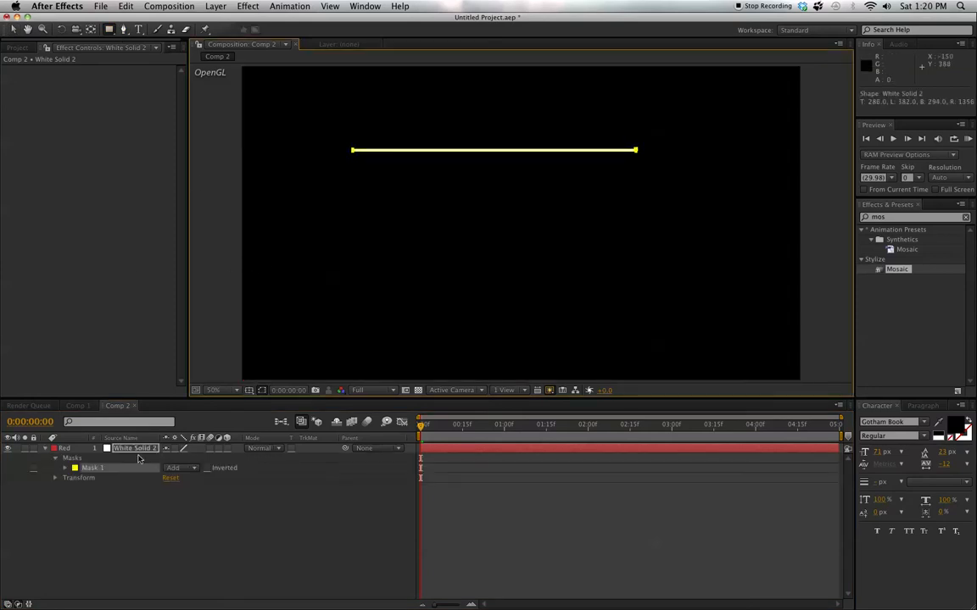
- Add the text "DATA:" with a white fill just under the start of the bar
click(138, 29)
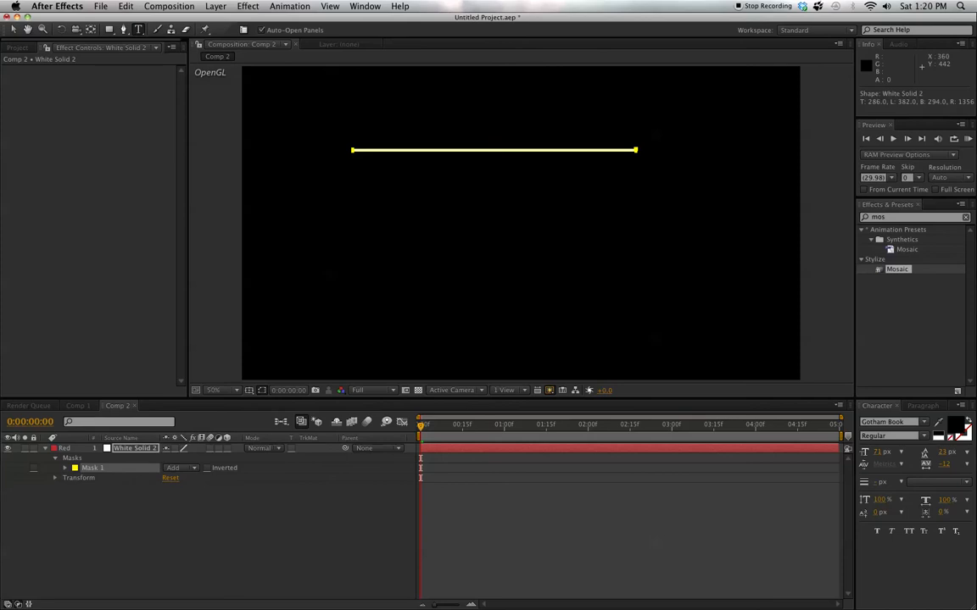
click(359, 196)
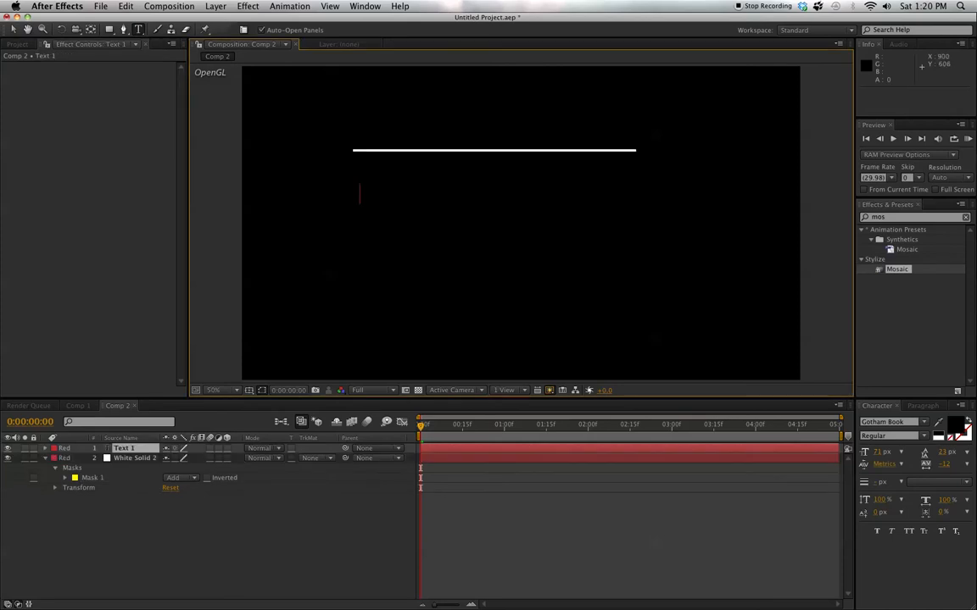
text(Hel)
double_click(393, 194)
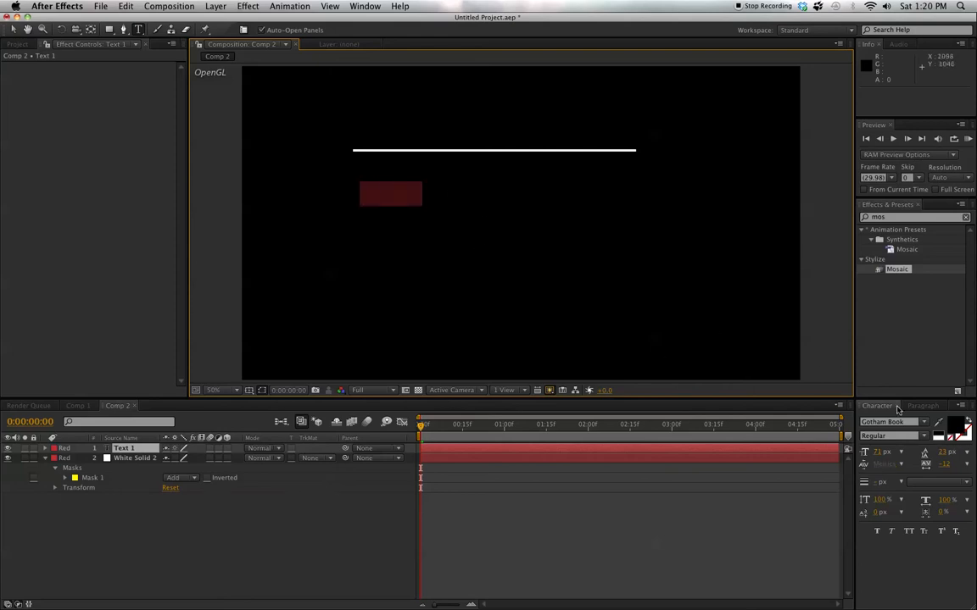
click(941, 433)
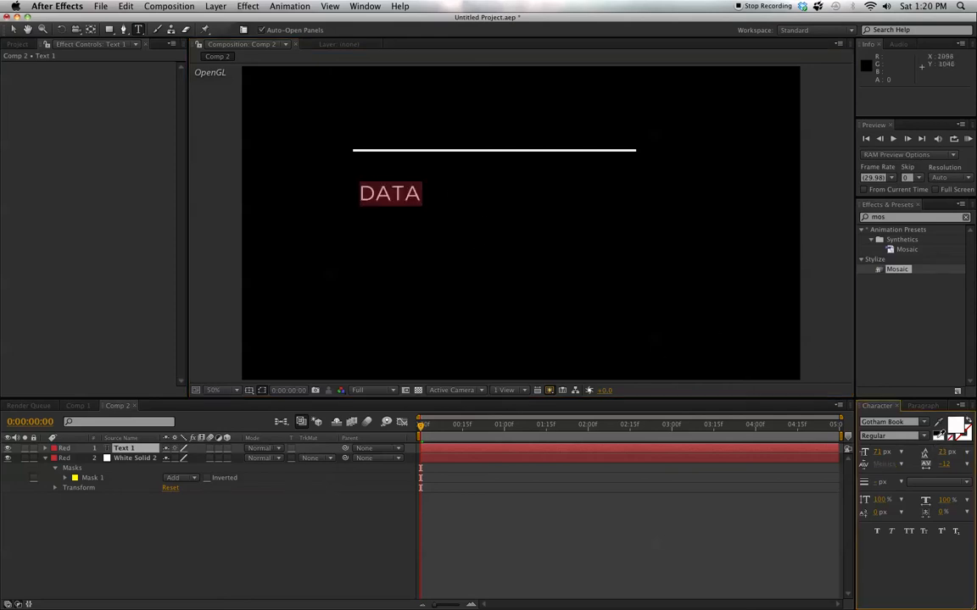
click(451, 211)
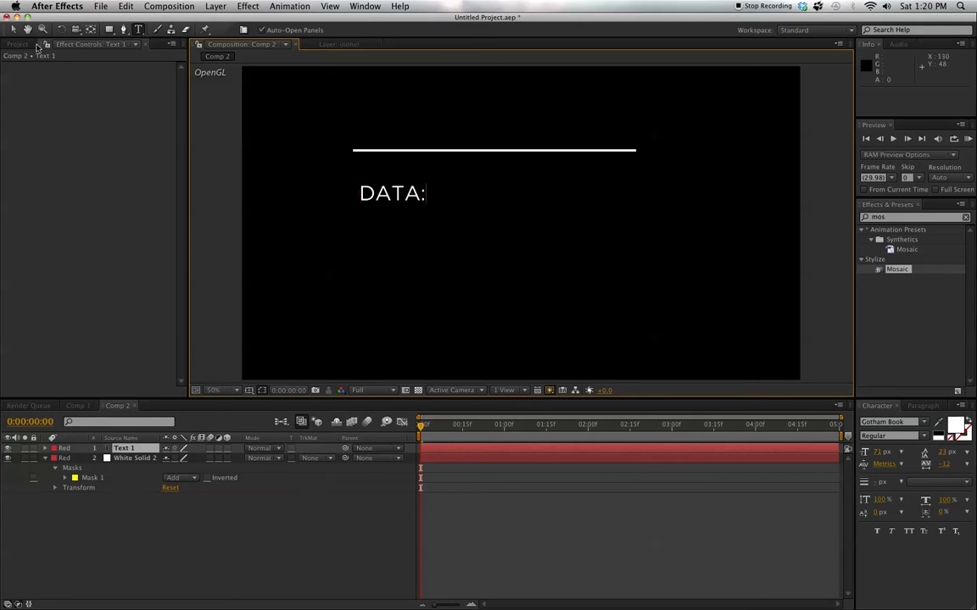
- Duplicate the DATA: text layer, place the copy beneath the original in the layer stack, and move it to position 404, 529
click(14, 28)
click(149, 449)
key(super+d)
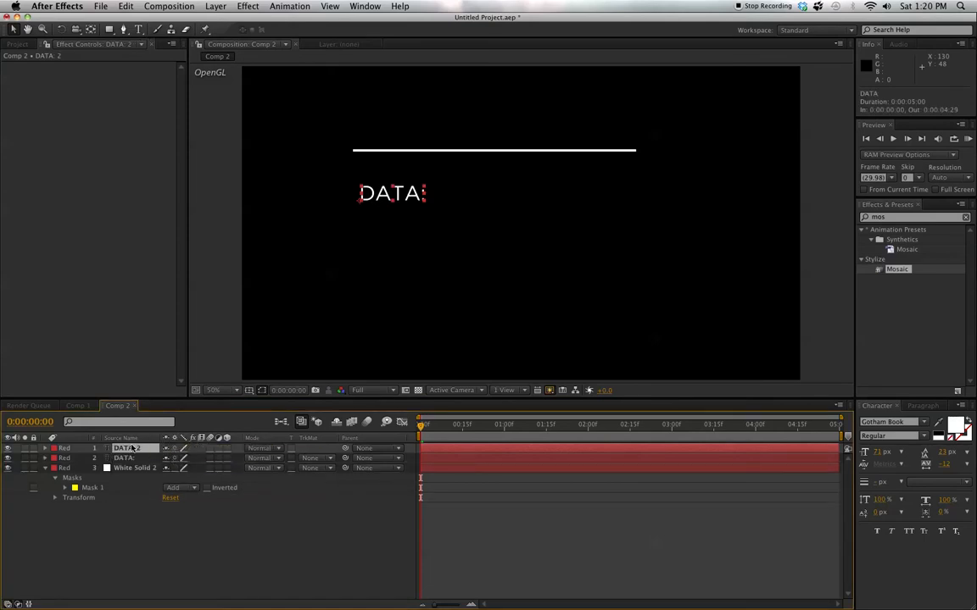
drag(131, 450, 140, 462)
key(p)
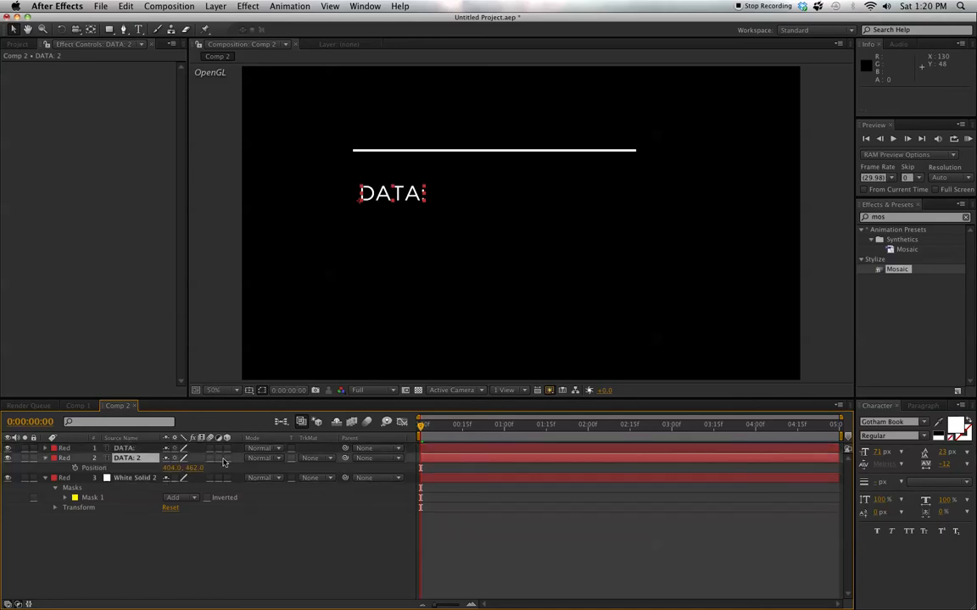
drag(195, 469, 232, 470)
- Scale the duplicated text layer to 66% and change its text to "RESOURCE SET"
key(shift+s)
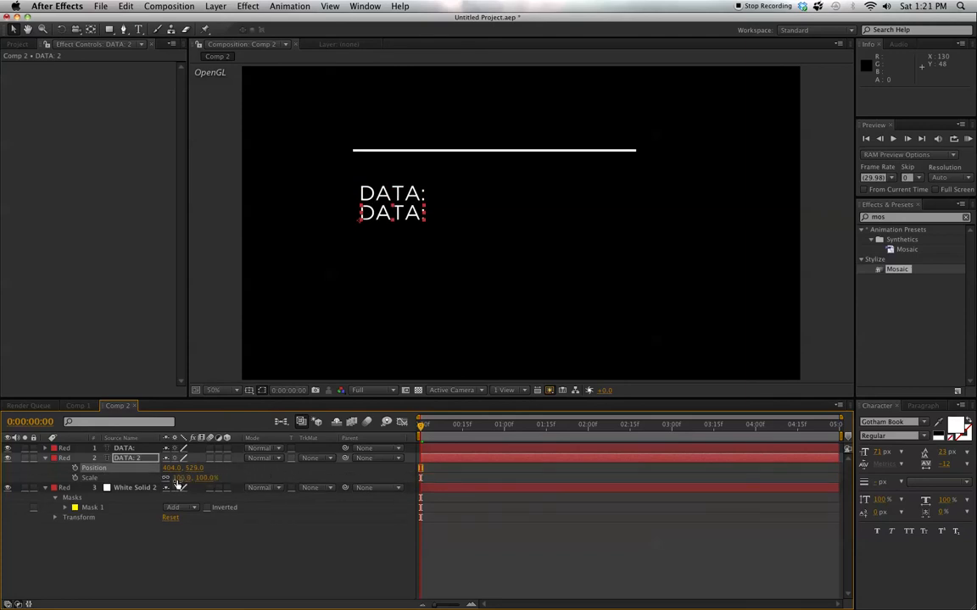
drag(182, 478, 156, 477)
double_click(123, 460)
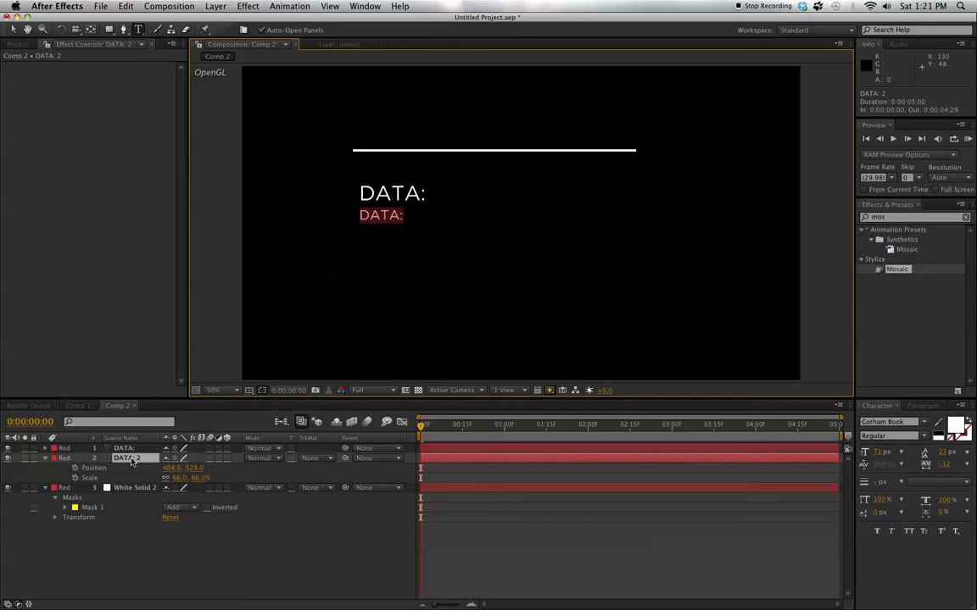
text(RESOURCE SET)
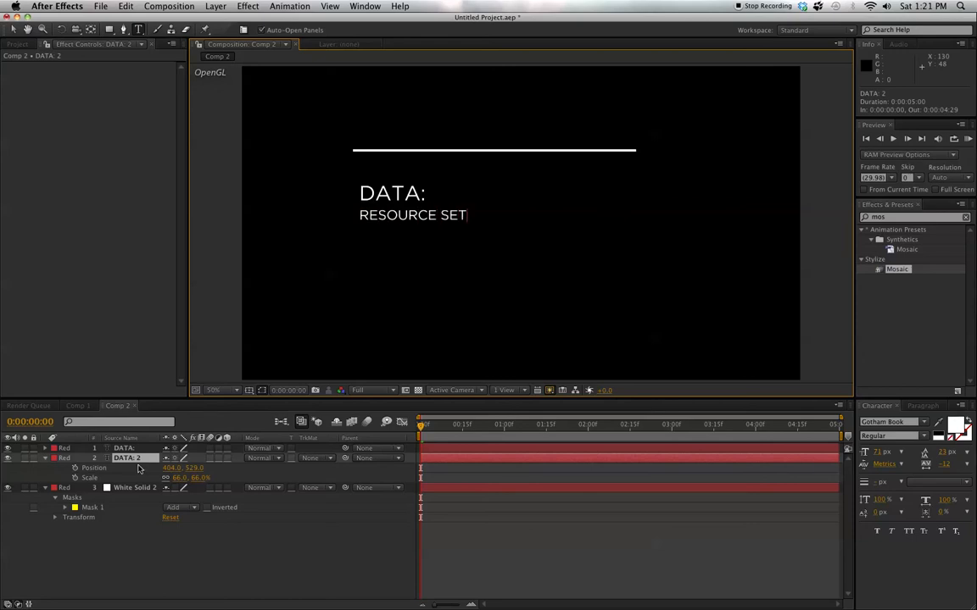
- Duplicate the RESOURCE SET layer, move the lower line to position 404, 580, and change its text to "V1.6 00215479"
click(138, 459)
key(super+d)
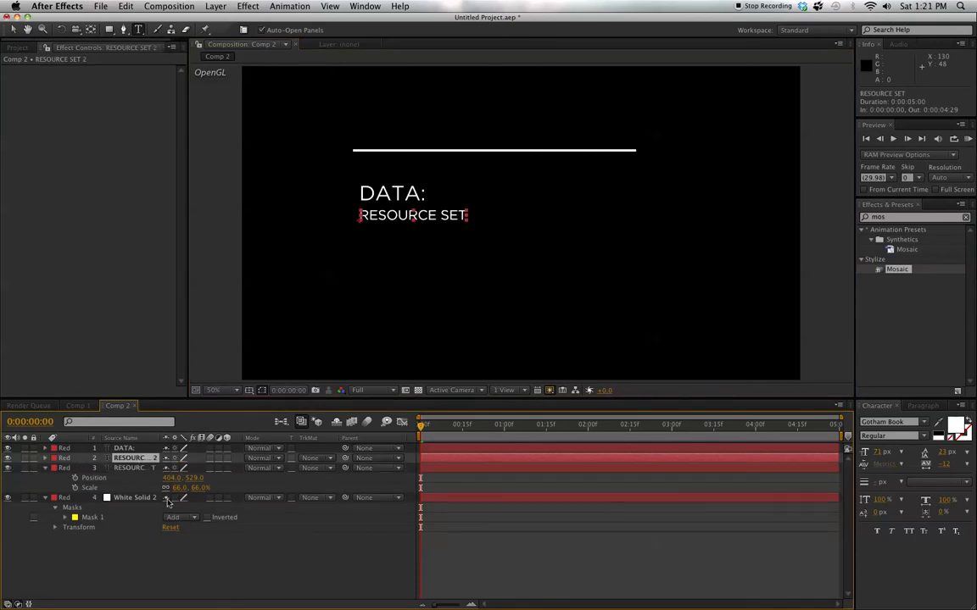
drag(191, 478, 225, 476)
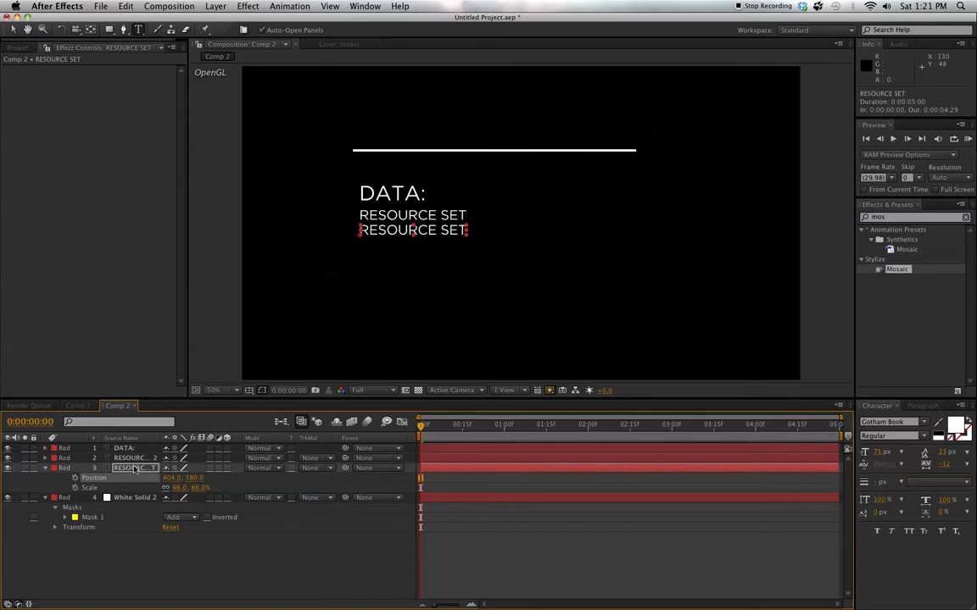
double_click(133, 469)
text(V)
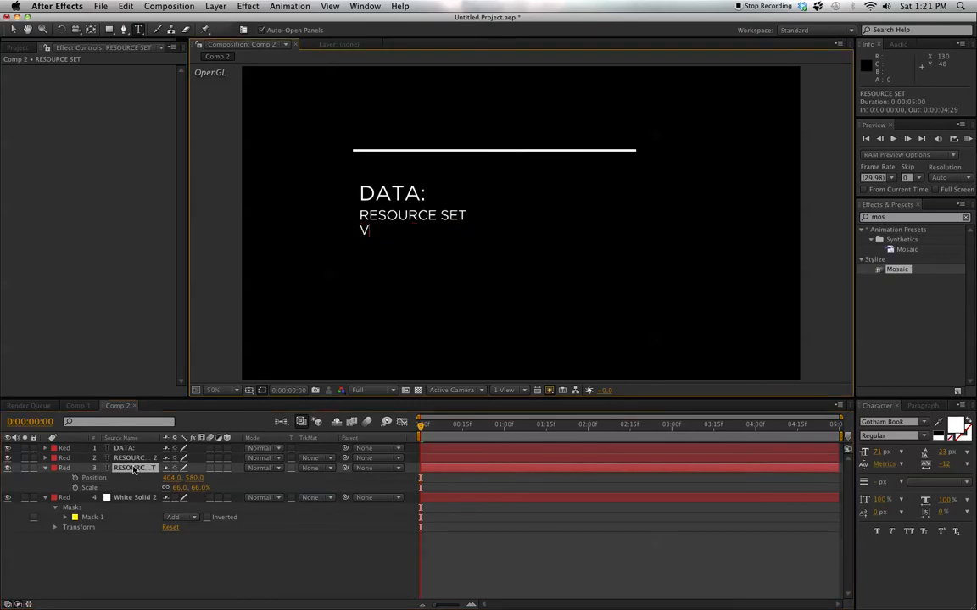
text(1.6 00215479)
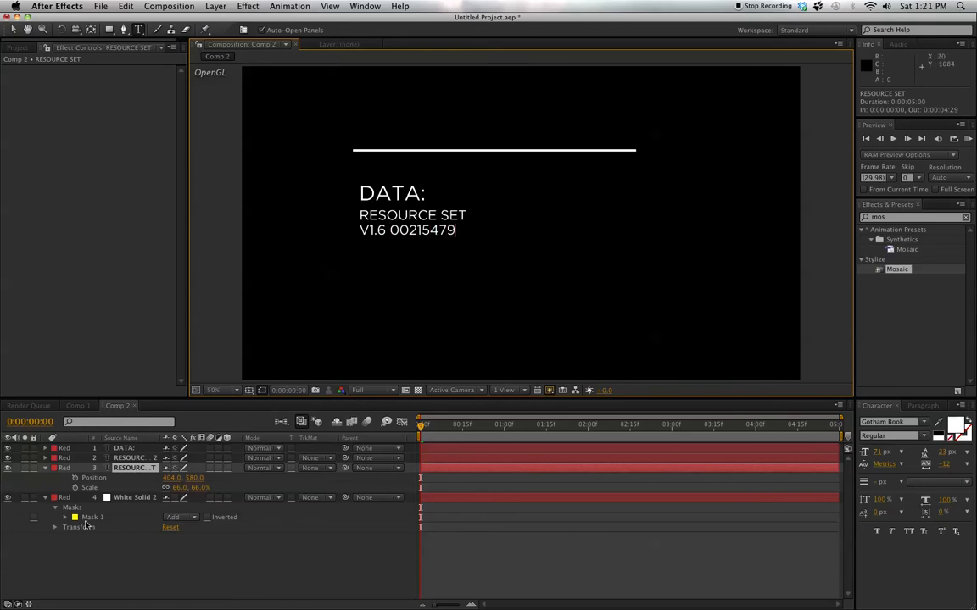
- Duplicate the bar mask on the white solid and move the copy 400 px straight down, below the text
click(90, 519)
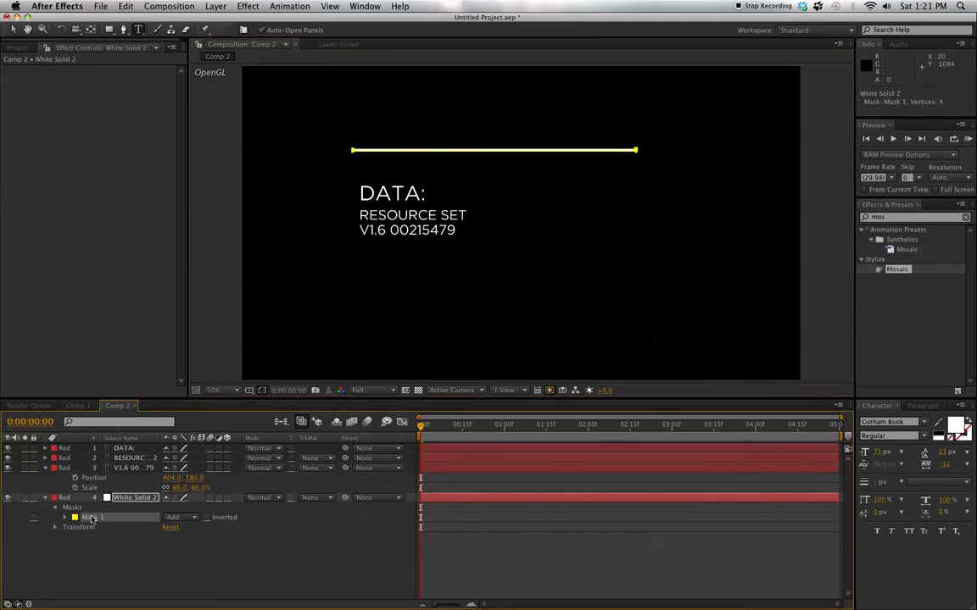
key(super+d)
key(v)
click(405, 154)
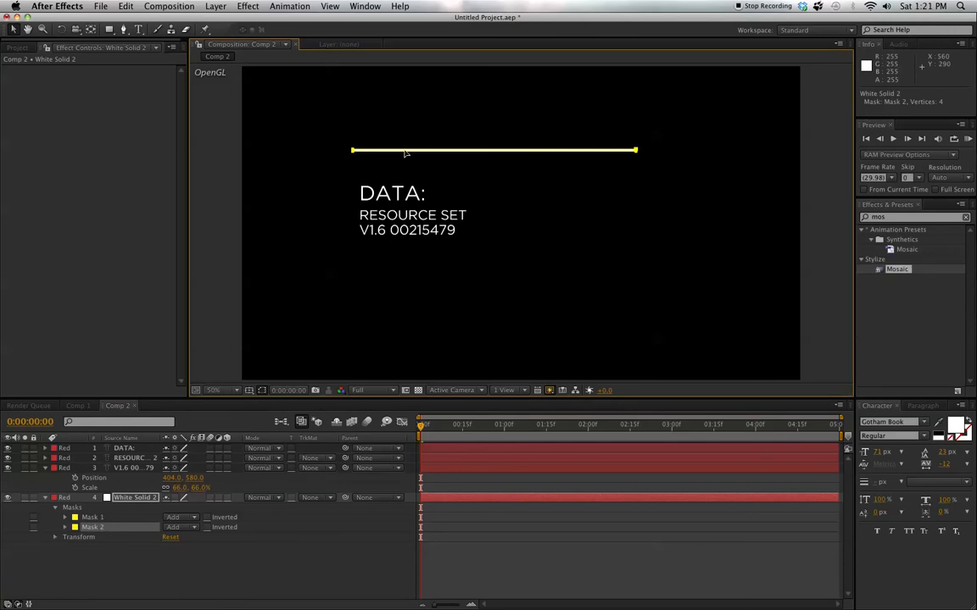
drag(405, 151, 416, 269)
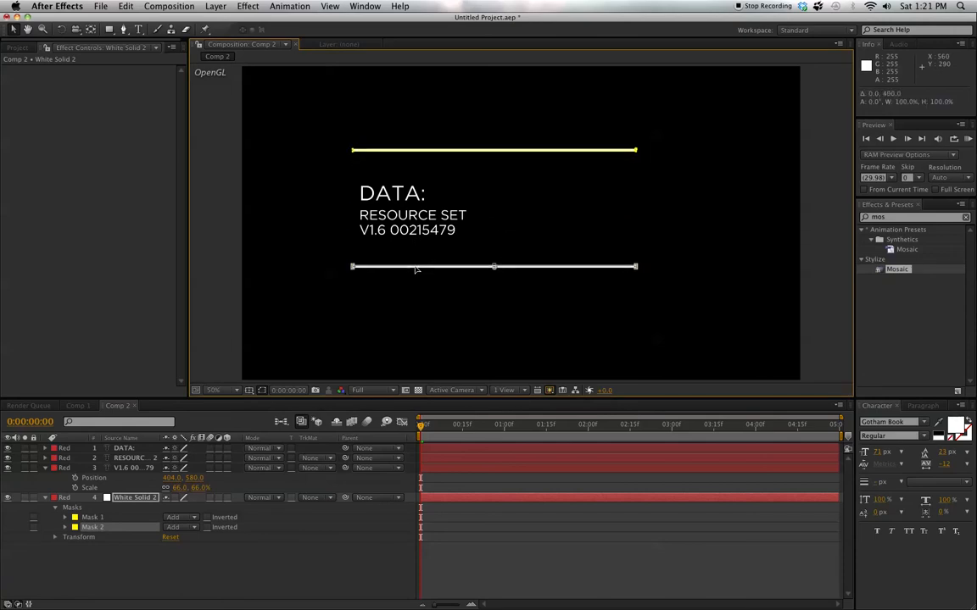
click(272, 543)
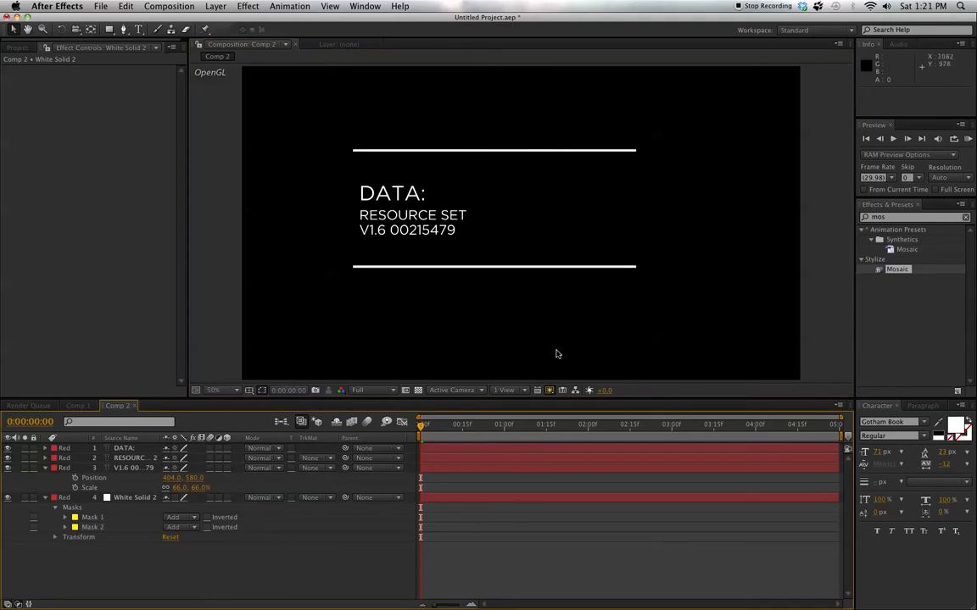
- Move the upper bar's mask slightly down, closer to the DATA: heading
click(453, 152)
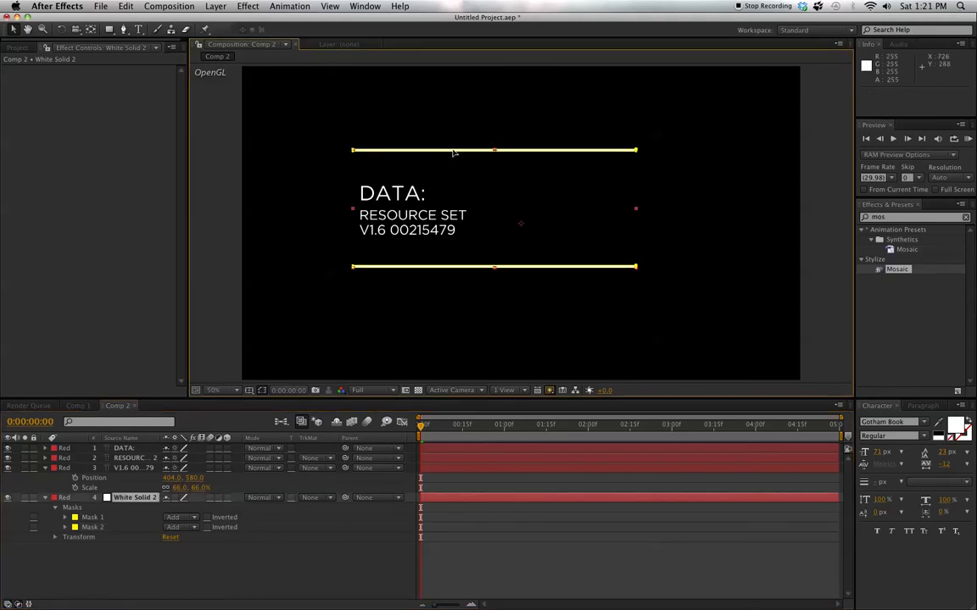
click(454, 152)
drag(454, 153, 454, 158)
click(342, 559)
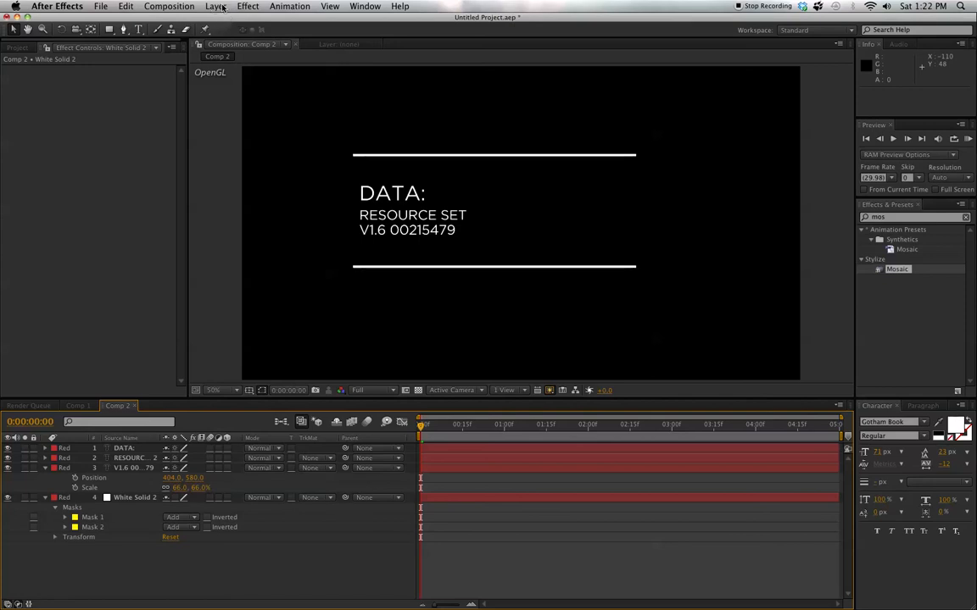
- Pre-compose all four layers into a new composition named DATA, moving all attributes into it
click(145, 447)
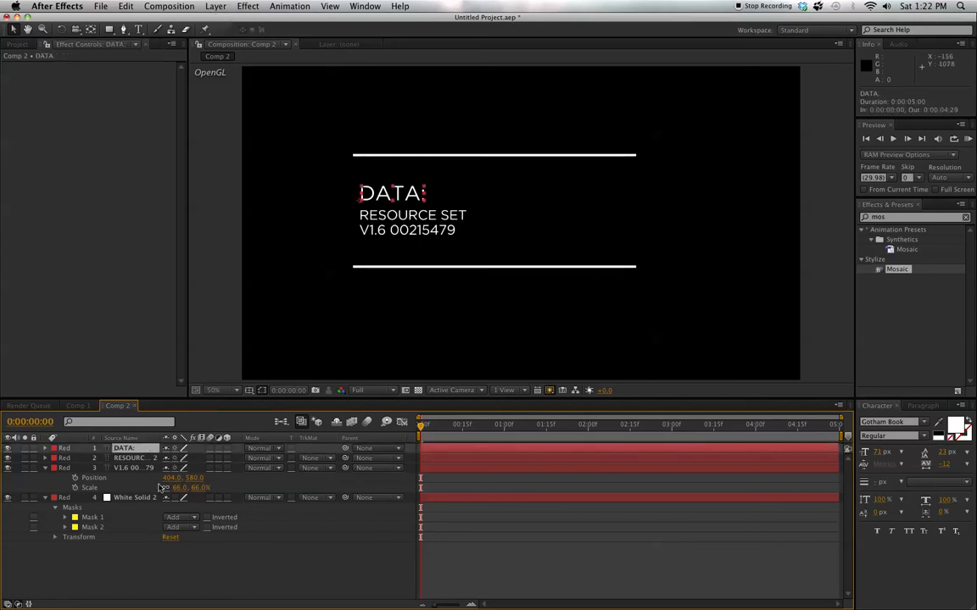
key(super+a)
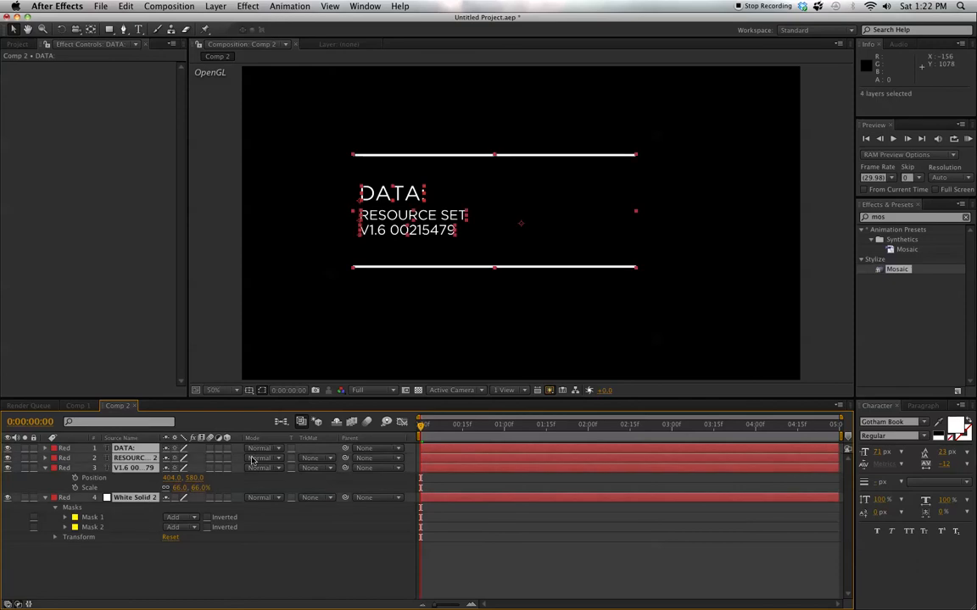
click(214, 7)
click(241, 389)
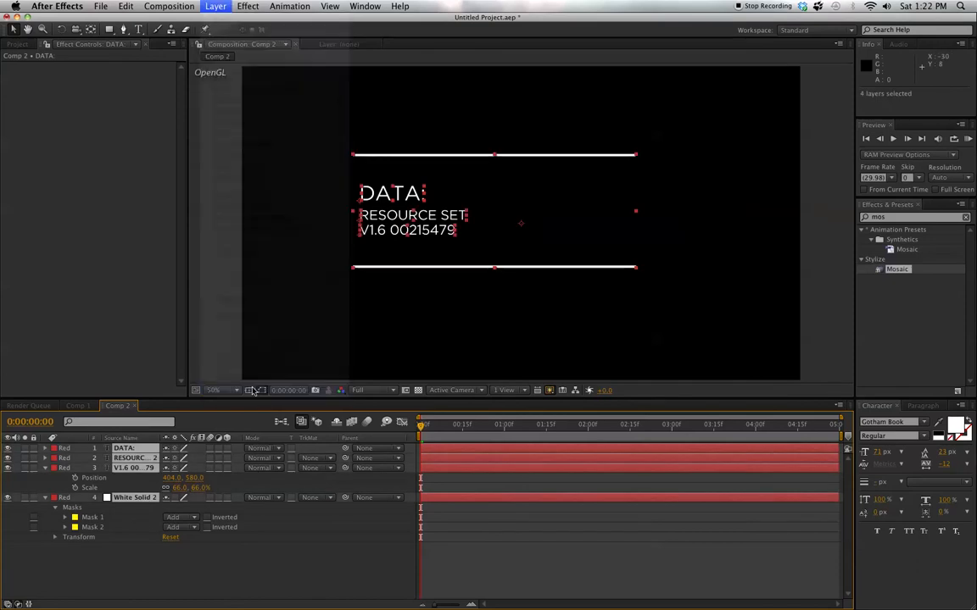
double_click(490, 258)
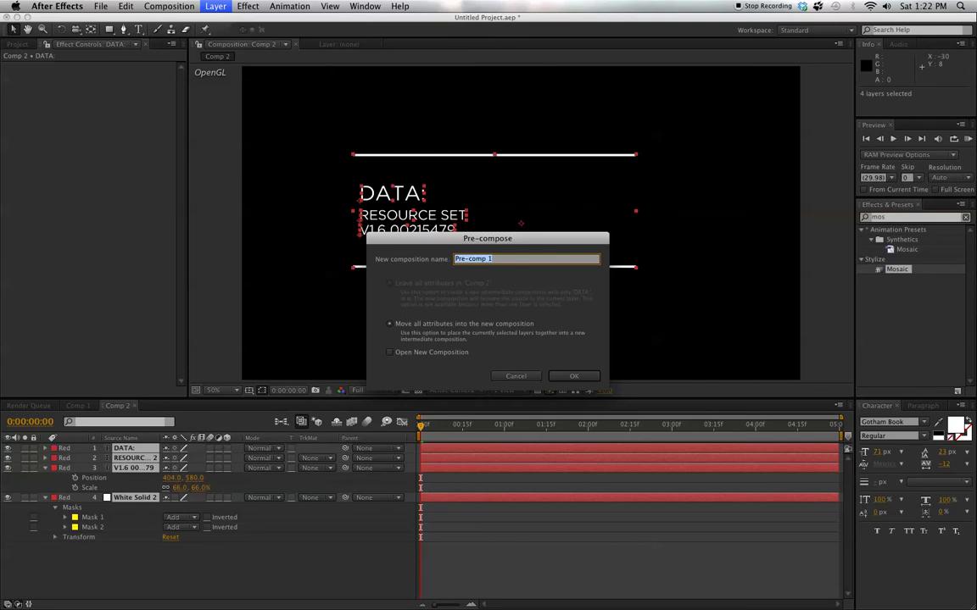
text(DATA)
key(Return)
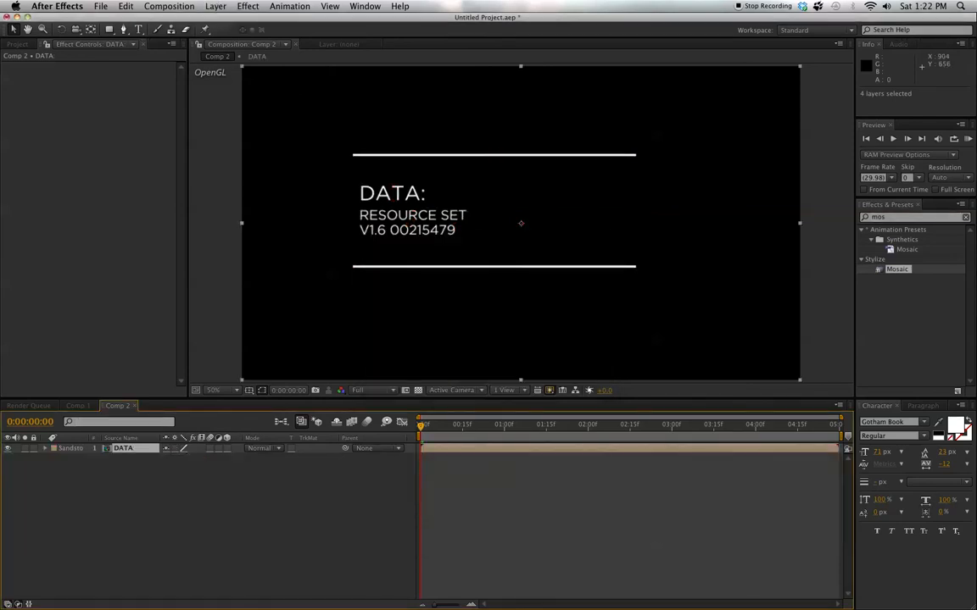
- Turn on Collapse Transformations for the DATA pre-comp and apply the Generate Grid effect to it
click(175, 450)
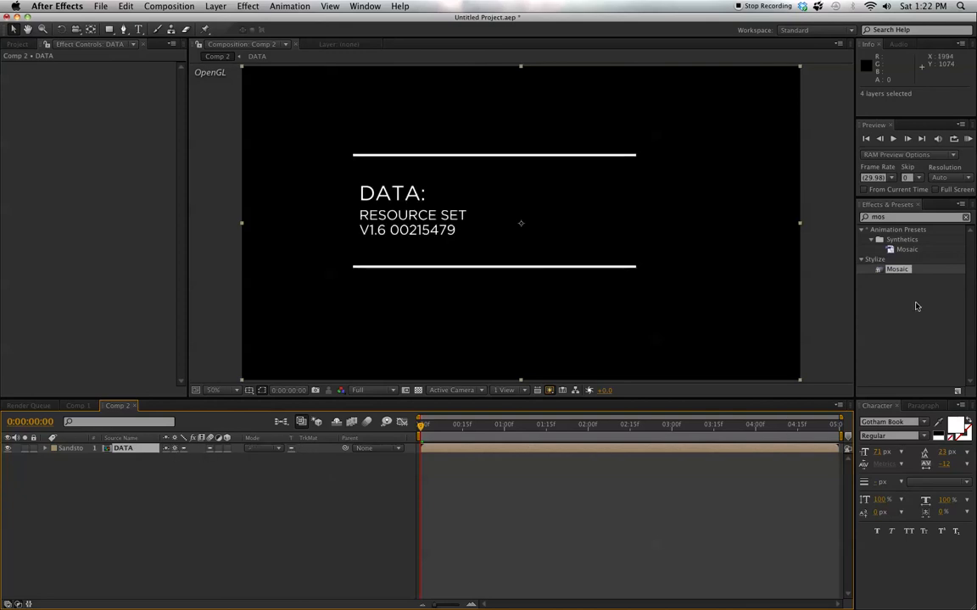
click(887, 217)
text(grid)
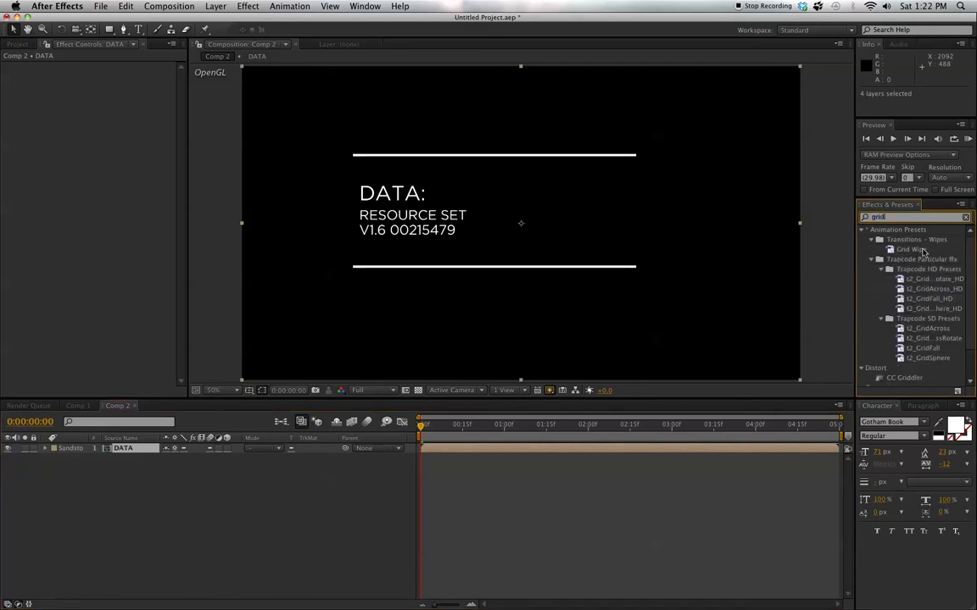
scroll(971, 297, down, 2)
click(894, 362)
drag(895, 364, 130, 456)
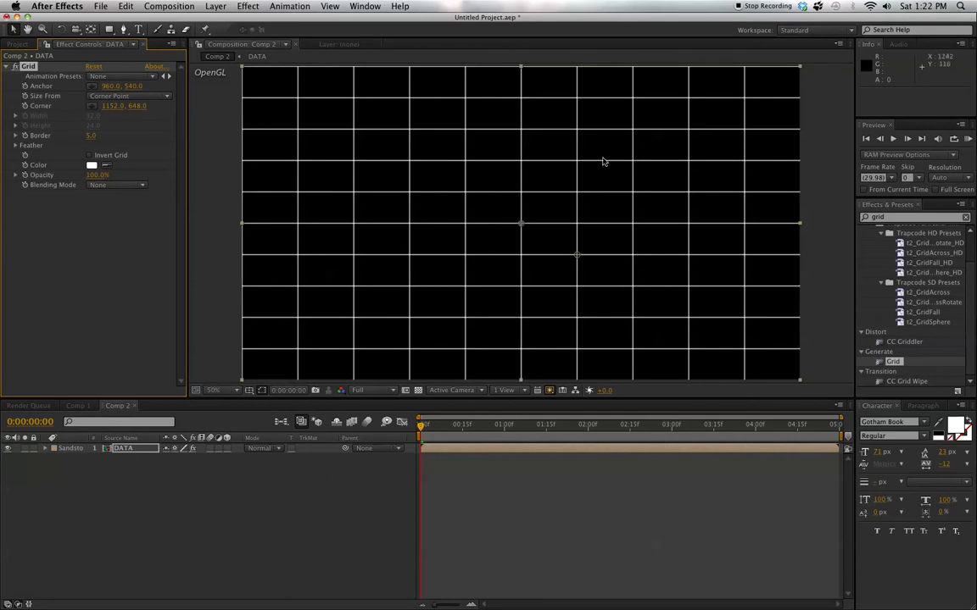
- Size the grid from Width & Height Sliders and set its width to 200
click(167, 100)
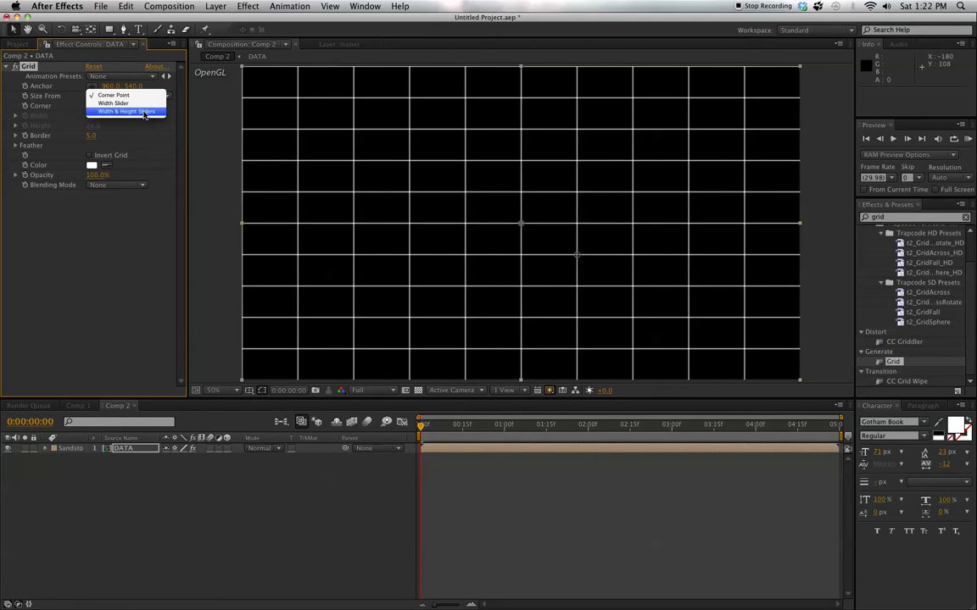
click(144, 113)
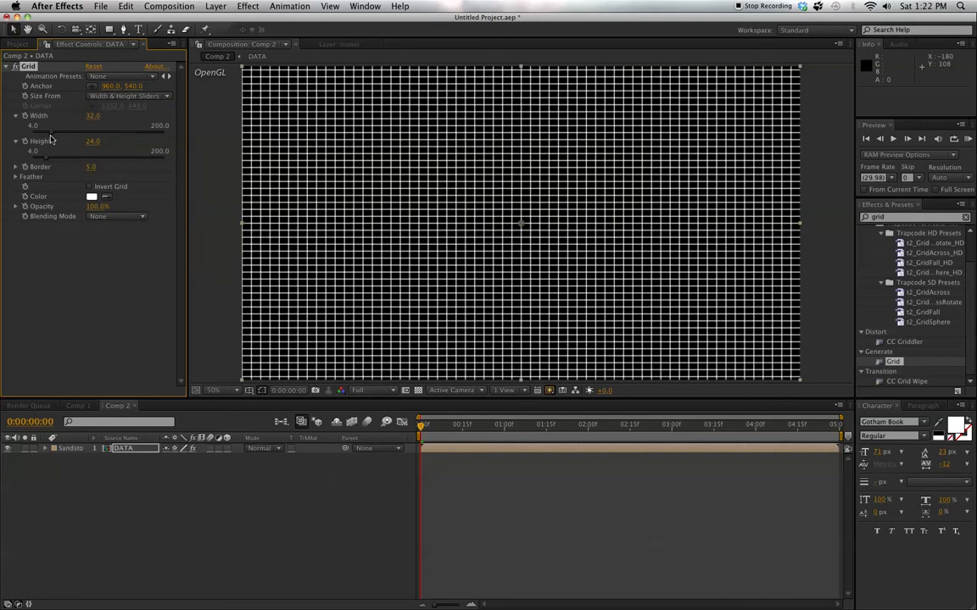
drag(51, 136, 167, 134)
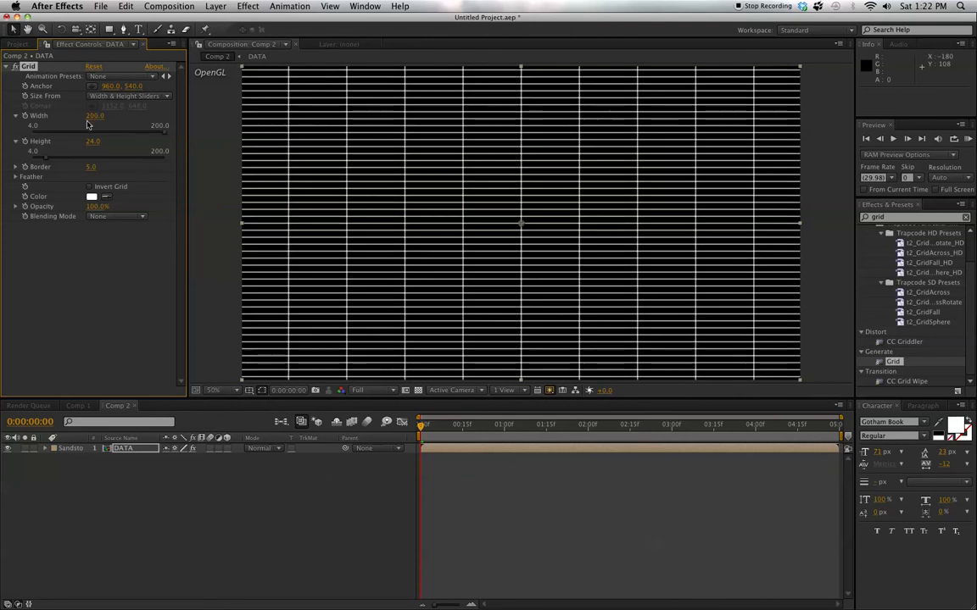
- Return the grid's width to 32 and set its blending mode to Stencil Alpha
drag(92, 116, 34, 119)
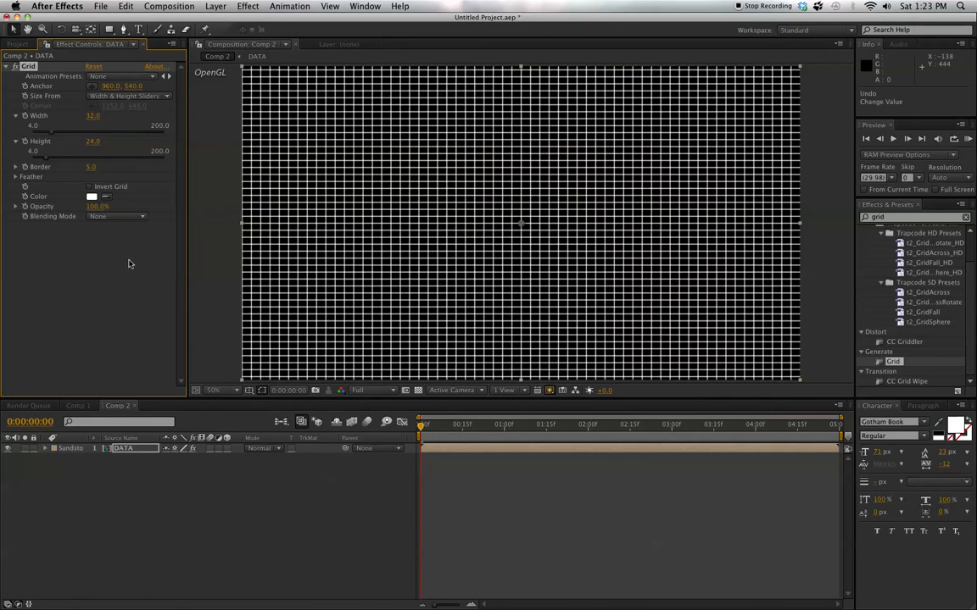
click(142, 219)
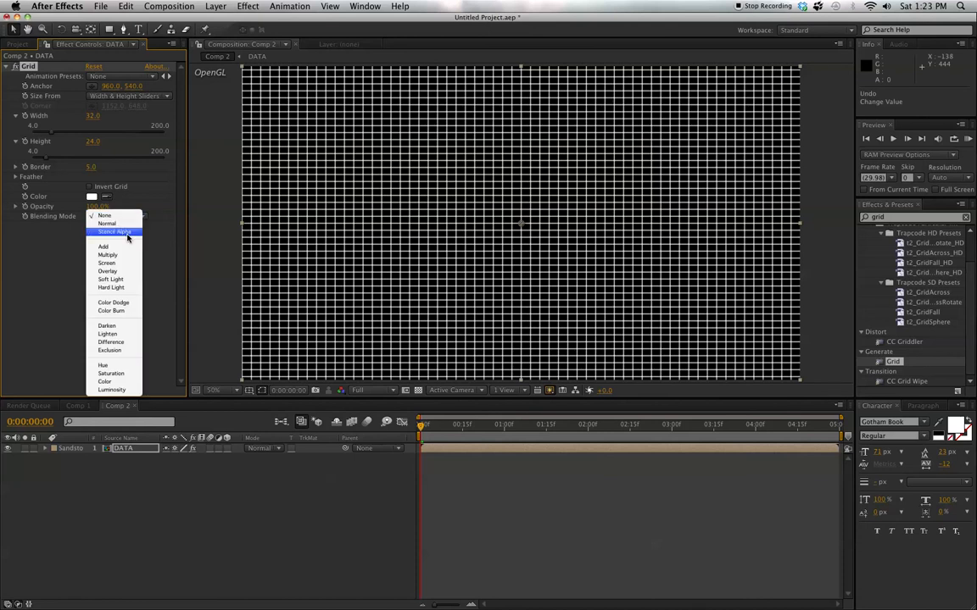
click(127, 232)
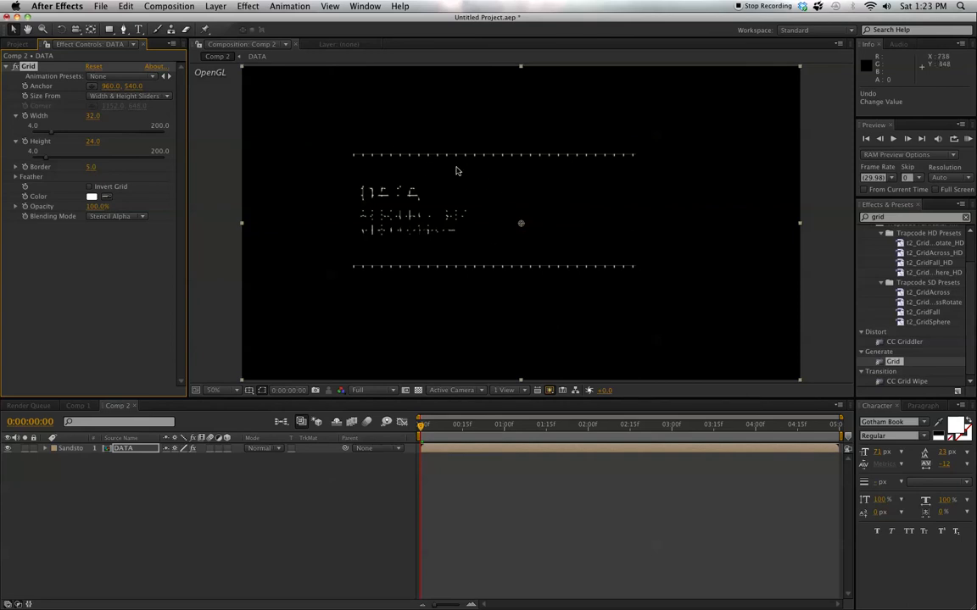
click(422, 426)
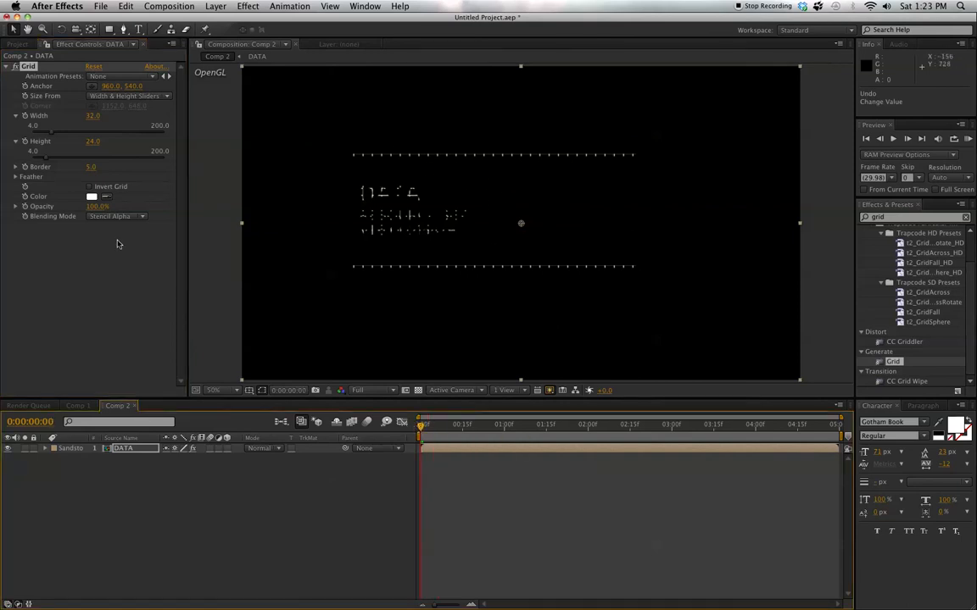
- Set both the width and the height of the grid to 1
drag(48, 133, 19, 132)
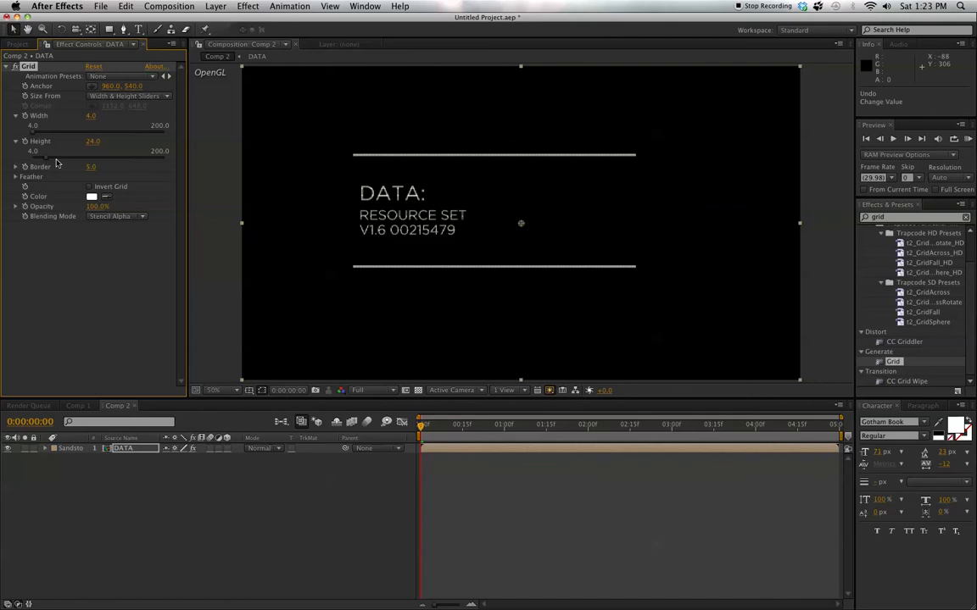
click(91, 115)
text(1)
key(Return)
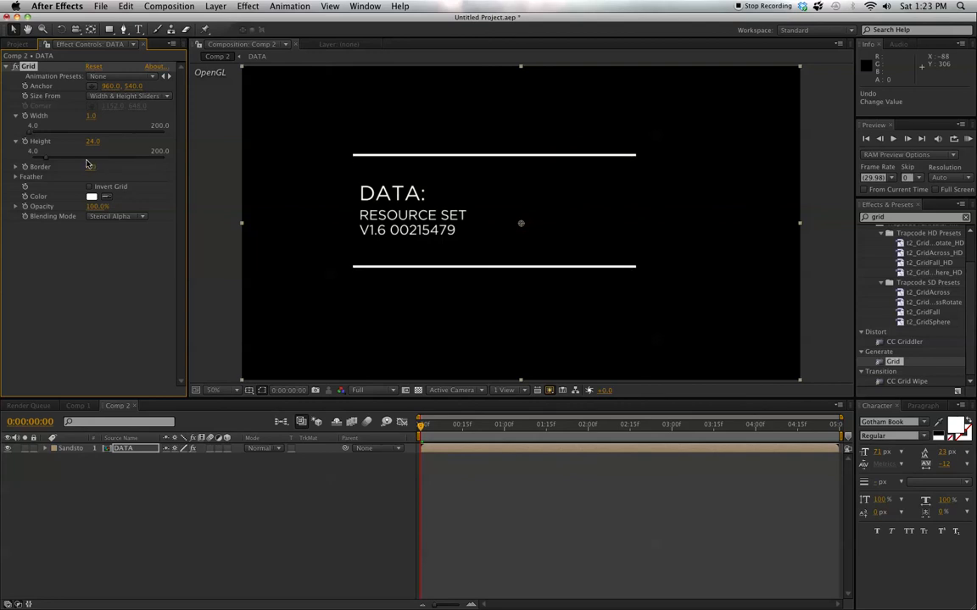
click(91, 141)
text(1)
key(Return)
- Enlarge the grid to a width of 646 and a height of 401 so its lines leave the title almost entirely hidden
drag(29, 129, 99, 133)
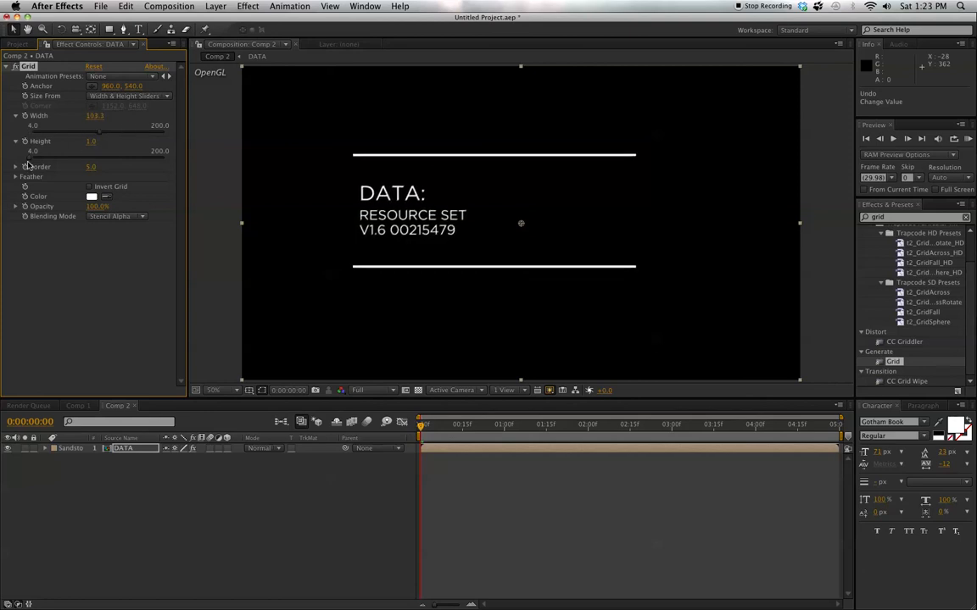
drag(29, 160, 218, 151)
drag(94, 116, 198, 126)
drag(95, 116, 164, 128)
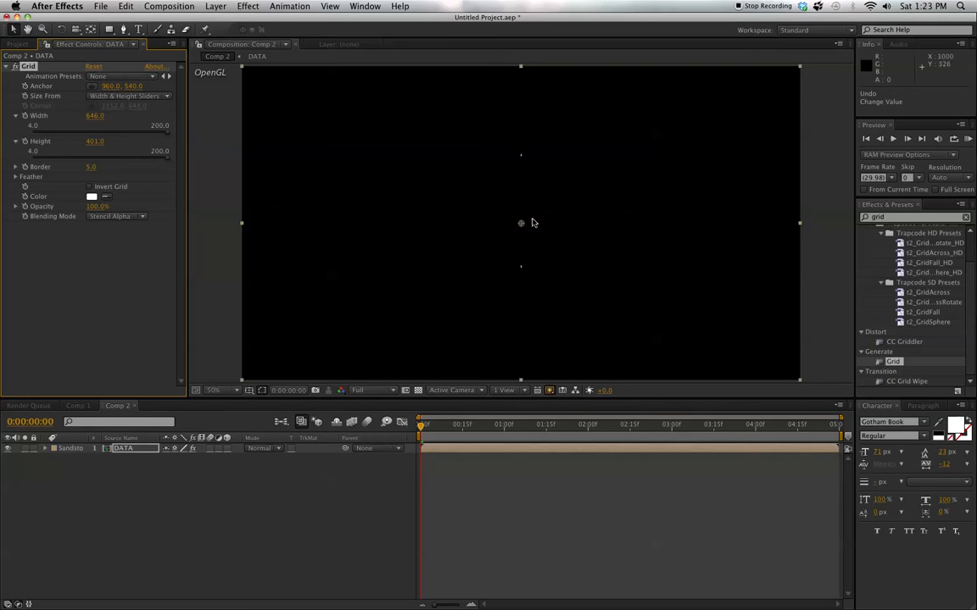
- Move the grid's anchor to about 1654, 62 near the frame's upper right and increase its width to 1459
mouse_move(521, 225)
mouse_down()
mouse_move(550, 215)
mouse_move(532, 224)
mouse_up()
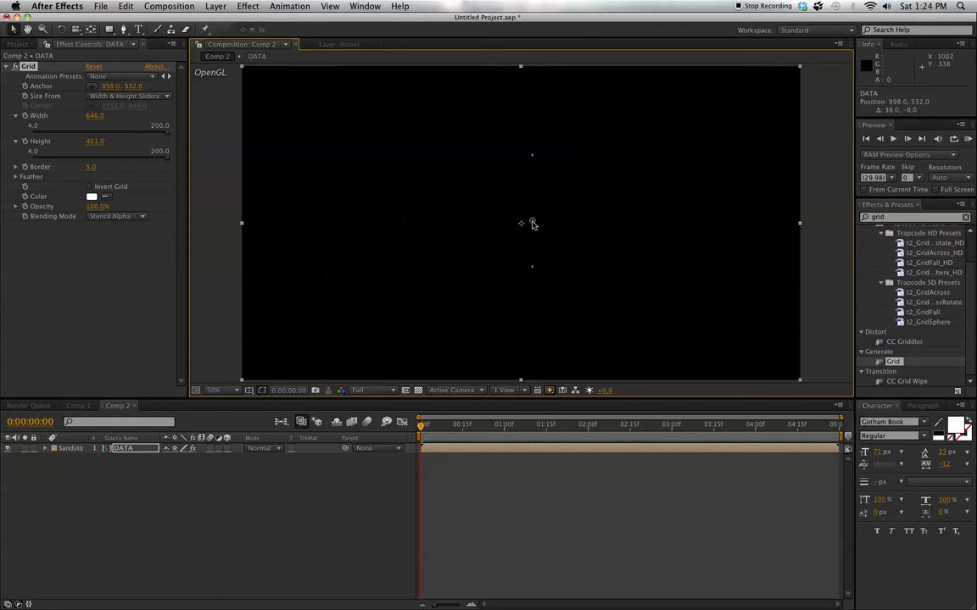
click(317, 535)
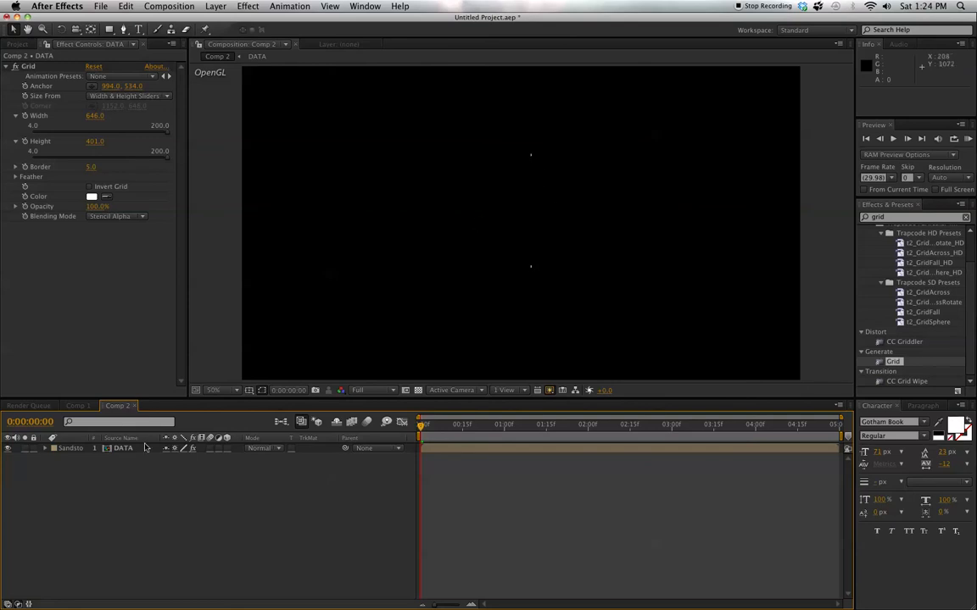
click(29, 66)
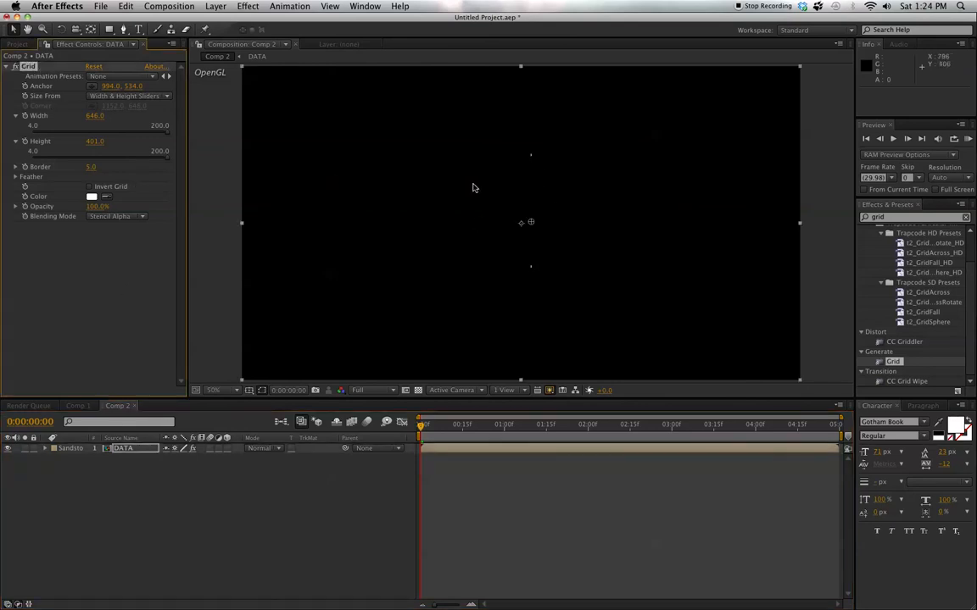
mouse_move(531, 223)
mouse_down()
mouse_move(627, 220)
mouse_move(608, 290)
mouse_move(546, 354)
mouse_move(456, 322)
mouse_move(480, 318)
mouse_move(475, 294)
mouse_move(338, 268)
mouse_move(275, 272)
mouse_move(353, 198)
mouse_move(262, 91)
mouse_move(402, 72)
mouse_move(488, 96)
mouse_move(617, 103)
mouse_move(748, 85)
mouse_move(723, 85)
mouse_up()
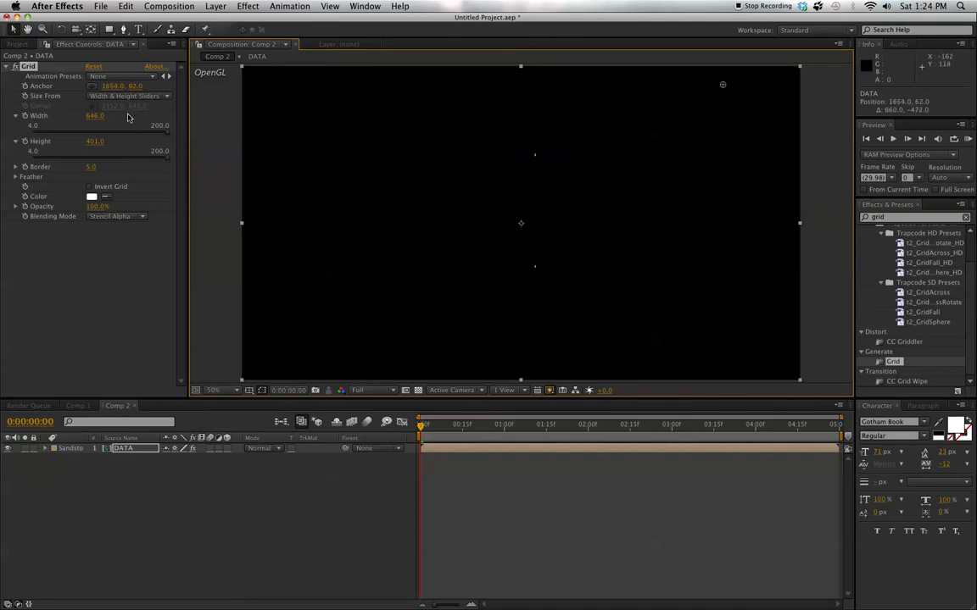
drag(151, 115, 341, 120)
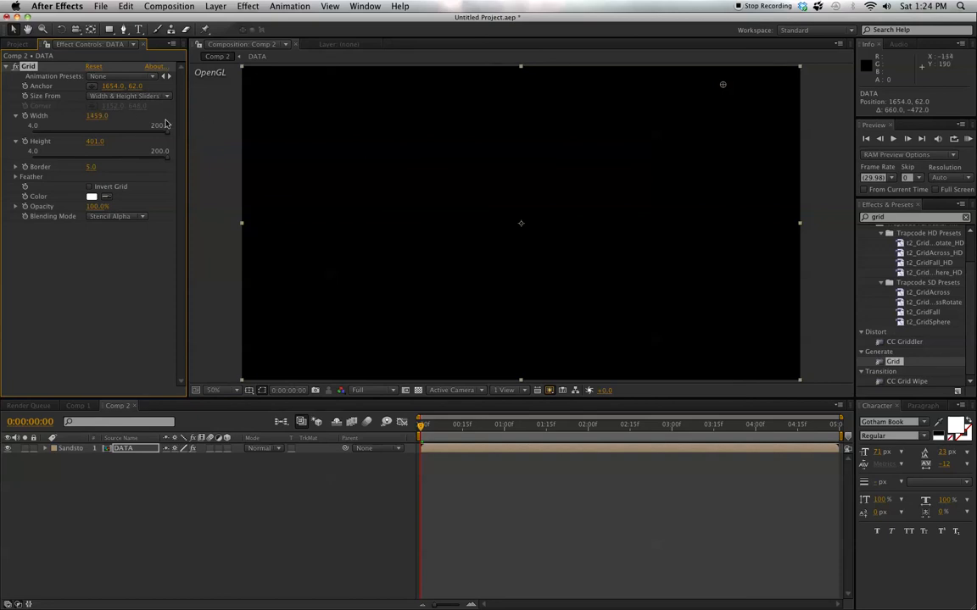
click(201, 508)
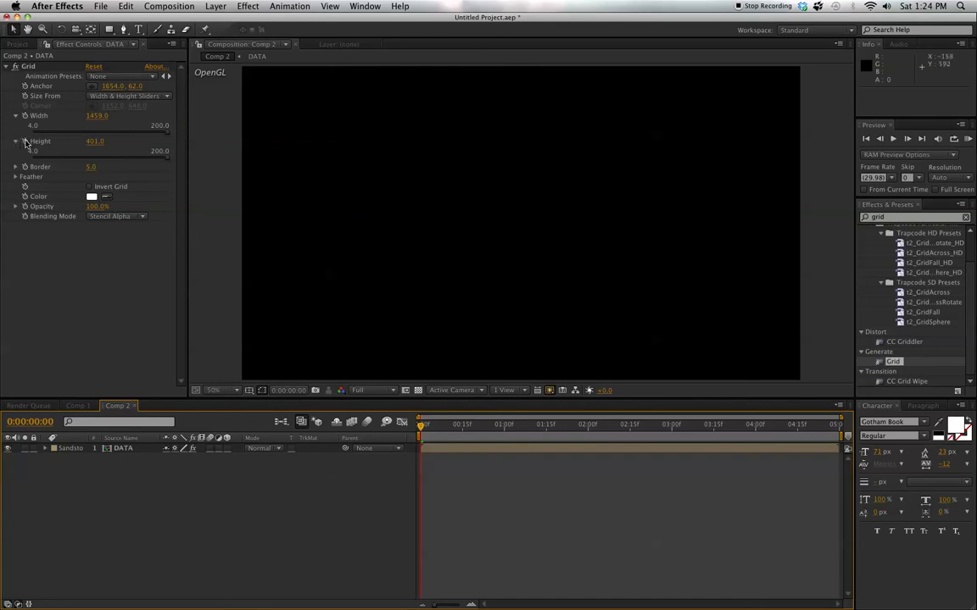
- Set a keyframe for the grid's Height of 401 at 0:00:00:20
key(space)
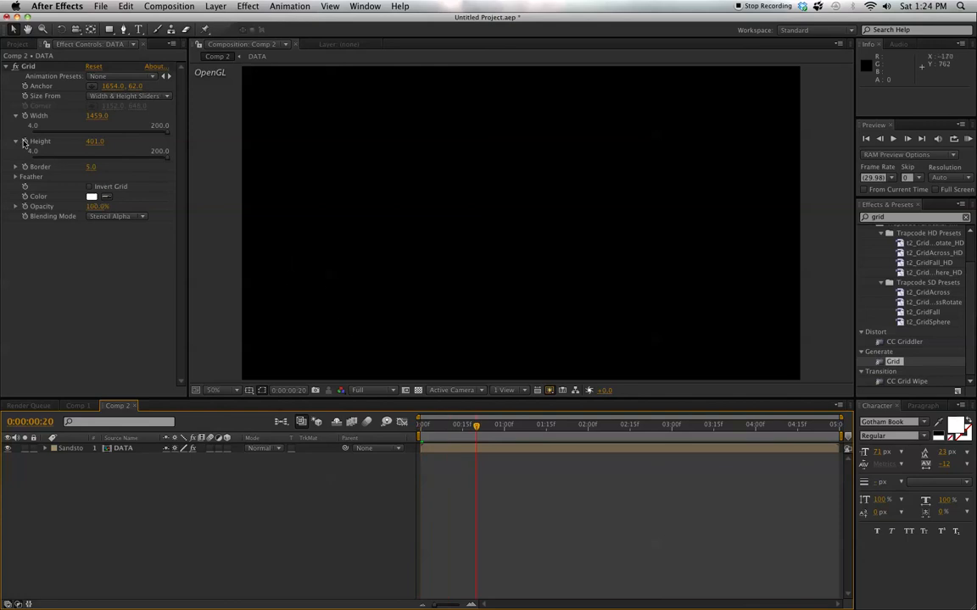
click(25, 143)
click(24, 141)
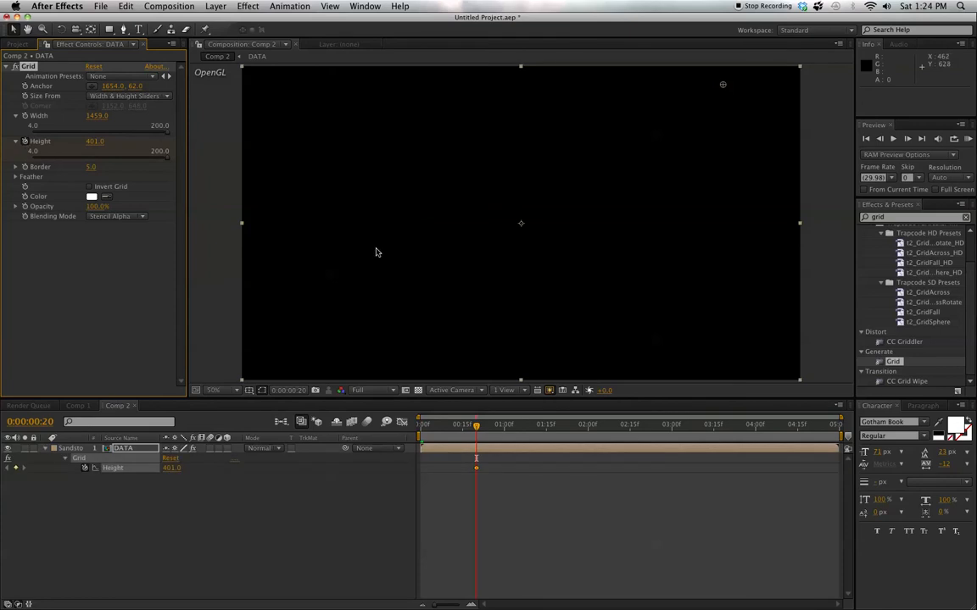
- At 0:00:01:00, keyframe the grid's Height at 1 and reduce its width to 1346
key(shift+Page_Down)
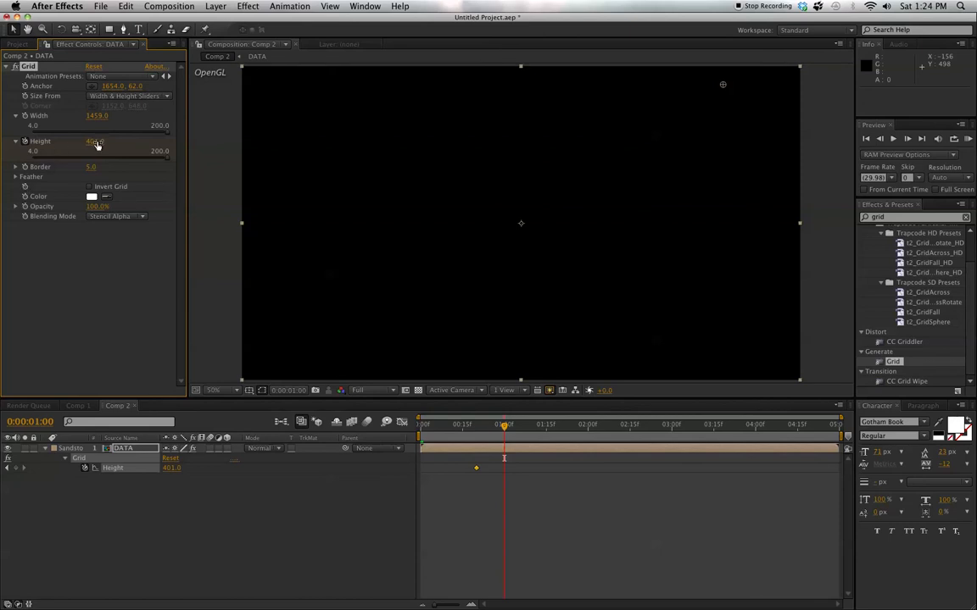
drag(145, 161, 28, 164)
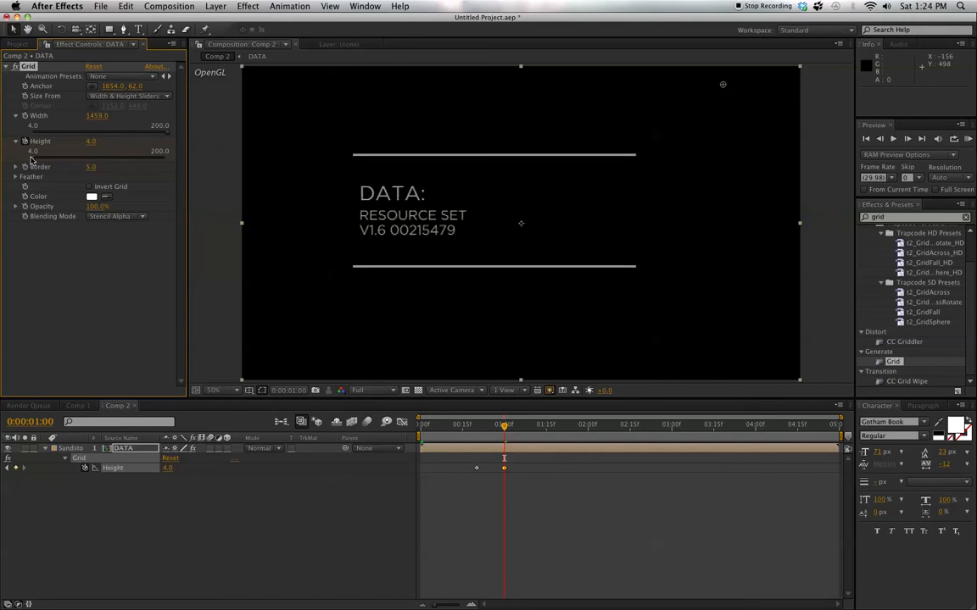
drag(100, 117, 78, 116)
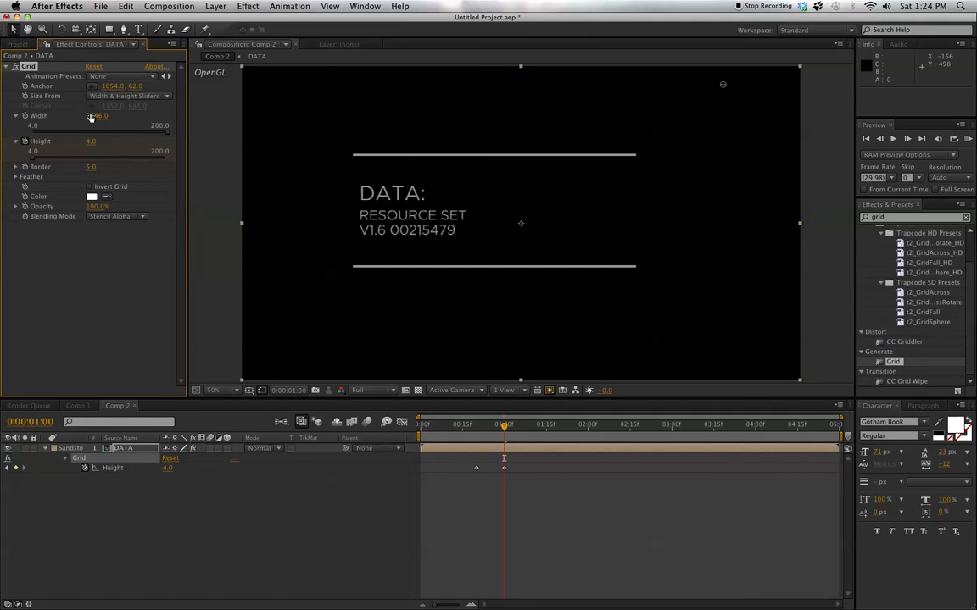
click(92, 142)
text(1)
key(Return)
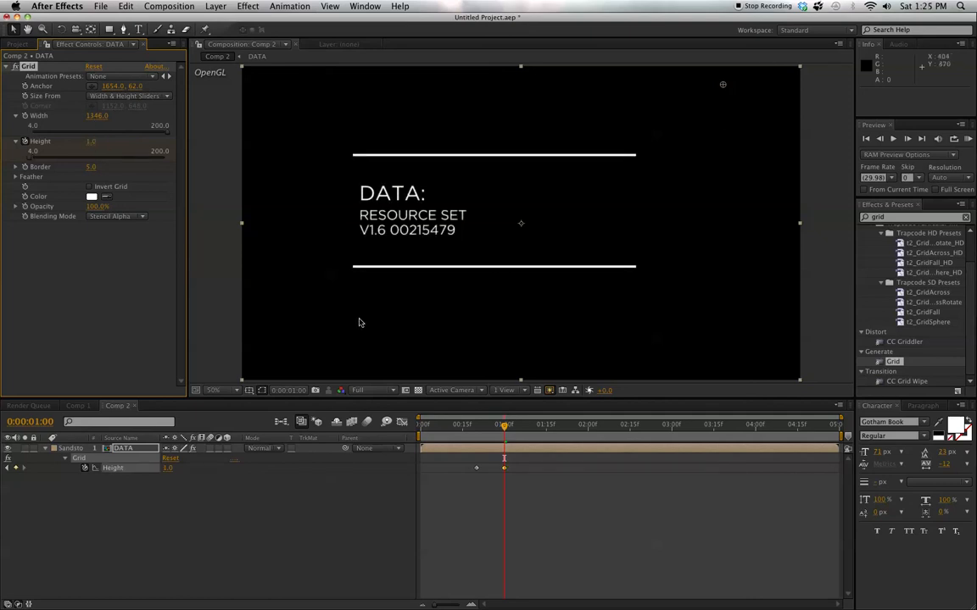
click(294, 496)
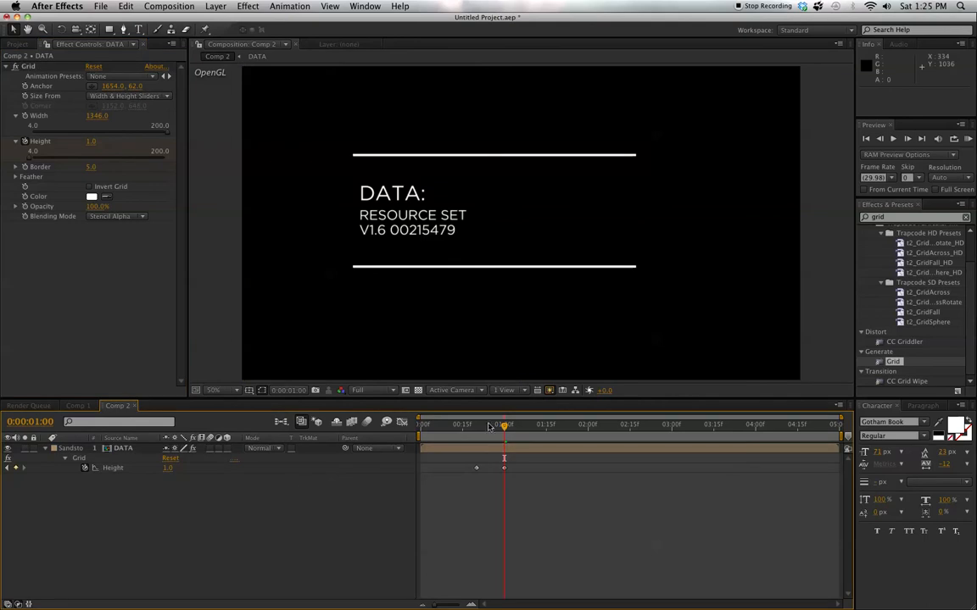
- End the work area at 0:00:02:00 and play a RAM preview of the grid reveal
drag(450, 423, 513, 427)
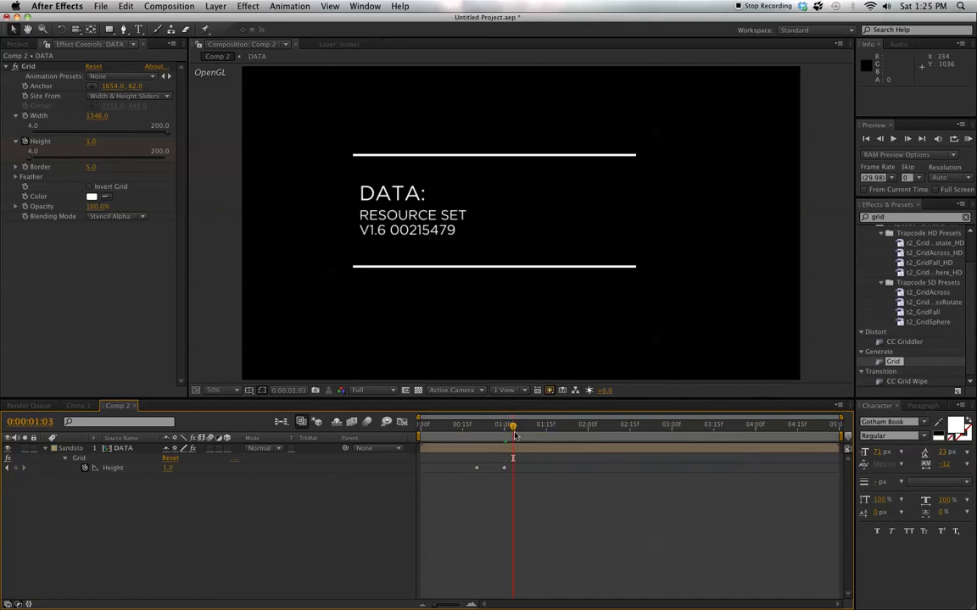
click(589, 427)
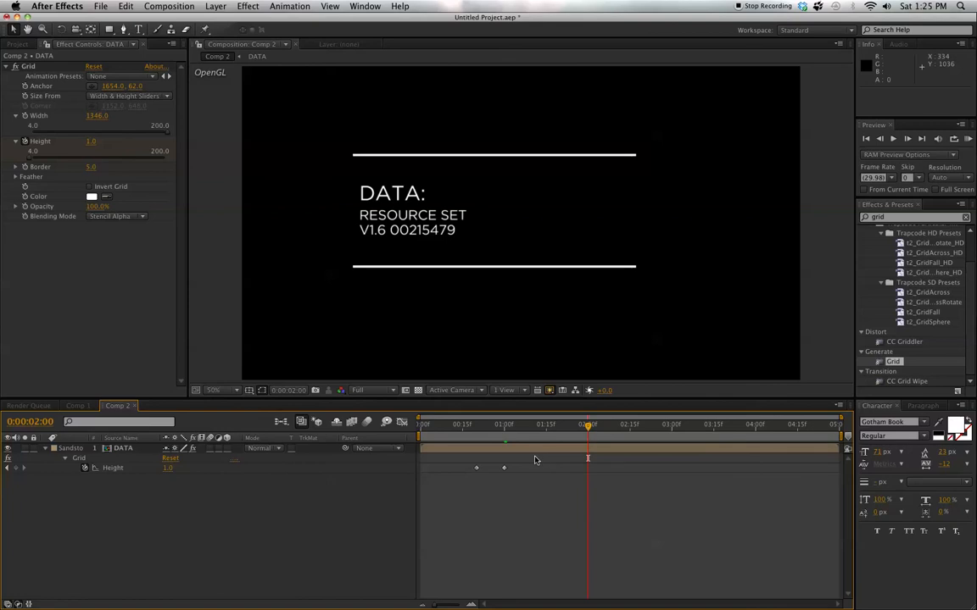
key(n)
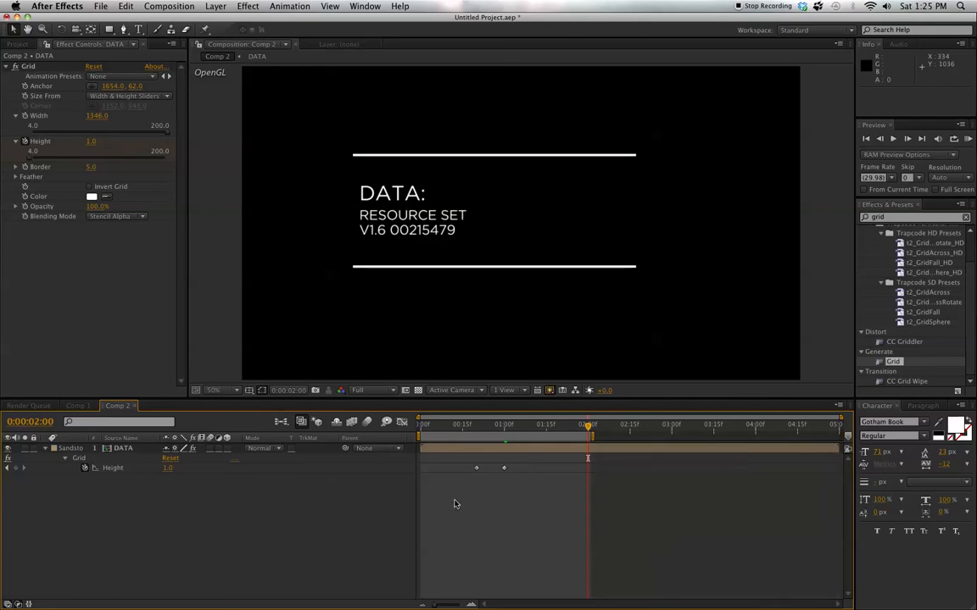
key(KP_0)
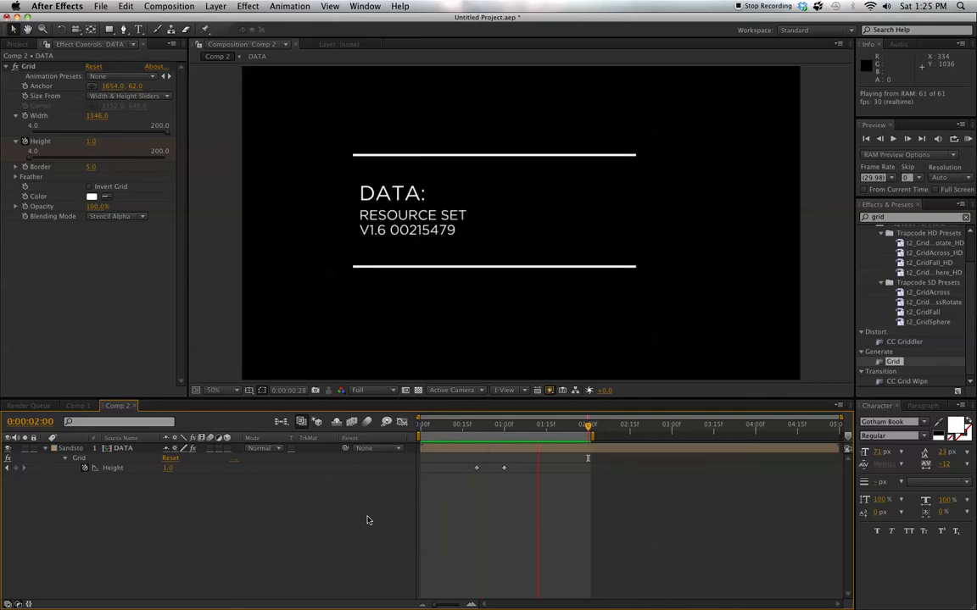
key(space)
- Slow the reveal by moving the second Height keyframe to 0:00:01:17, previewing the timing along the way
drag(504, 468, 534, 469)
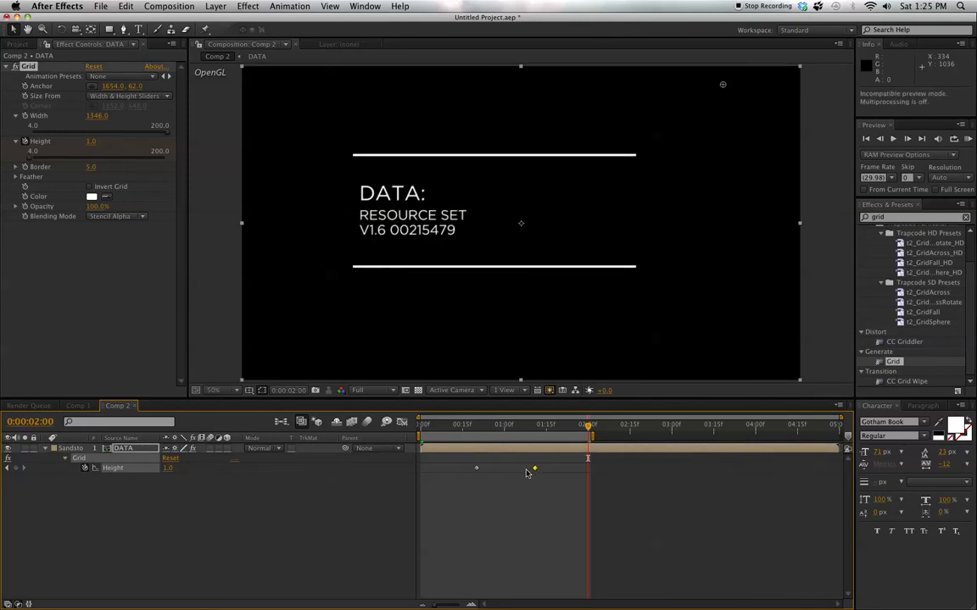
key(space)
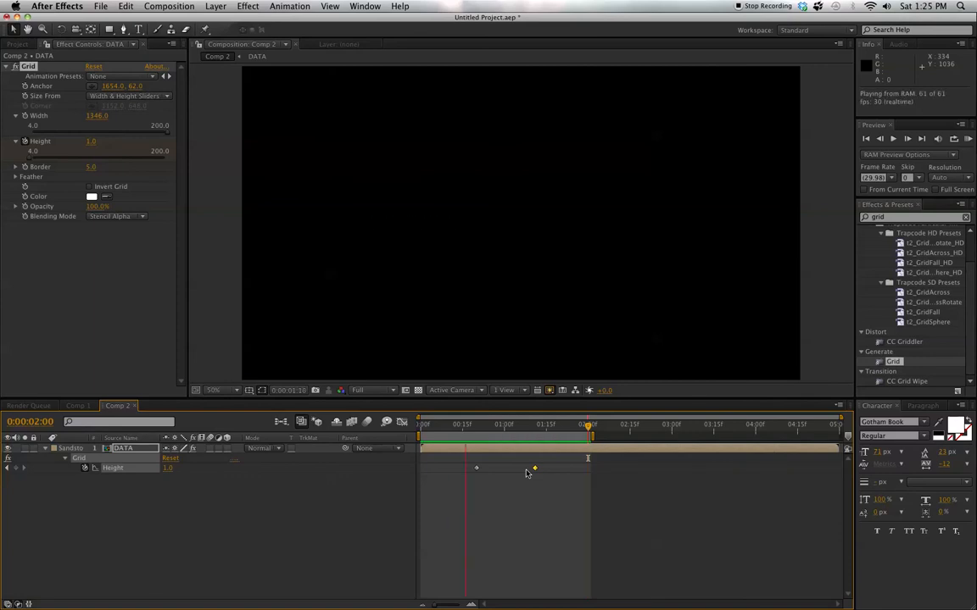
key(space)
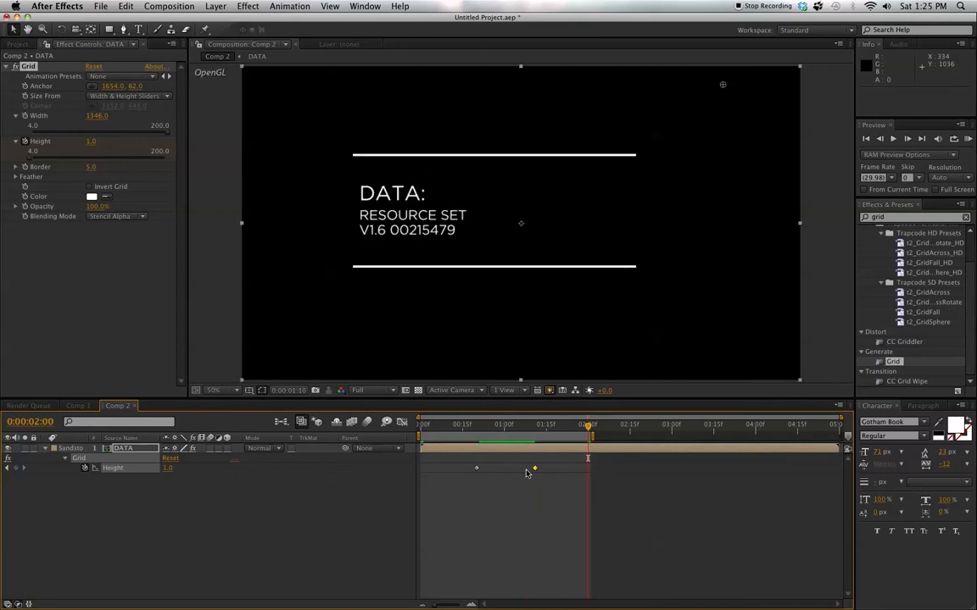
drag(535, 468, 551, 468)
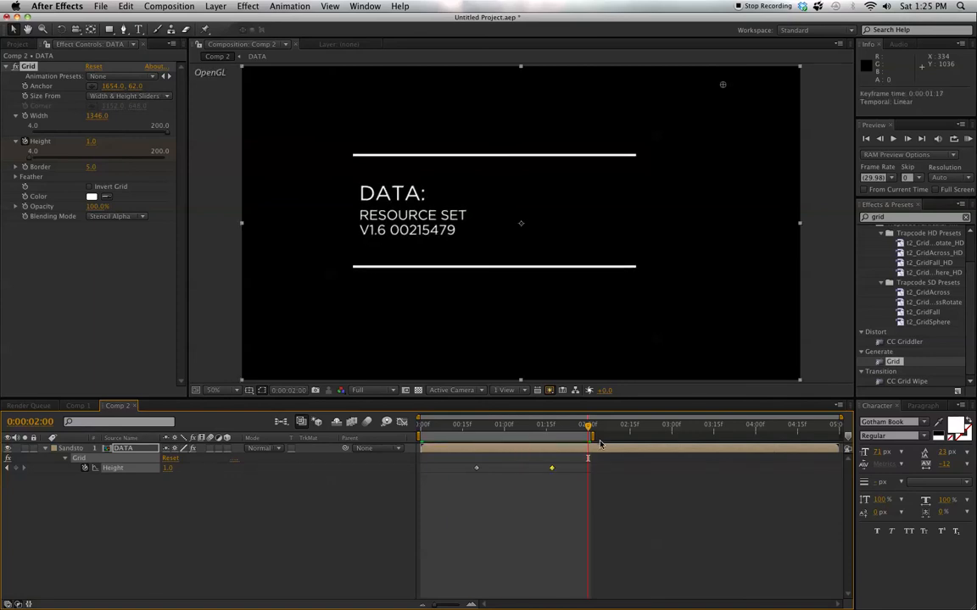
- Extend the end of the work area to about 0:00:02:08 and preview the slower reveal
drag(591, 436, 612, 437)
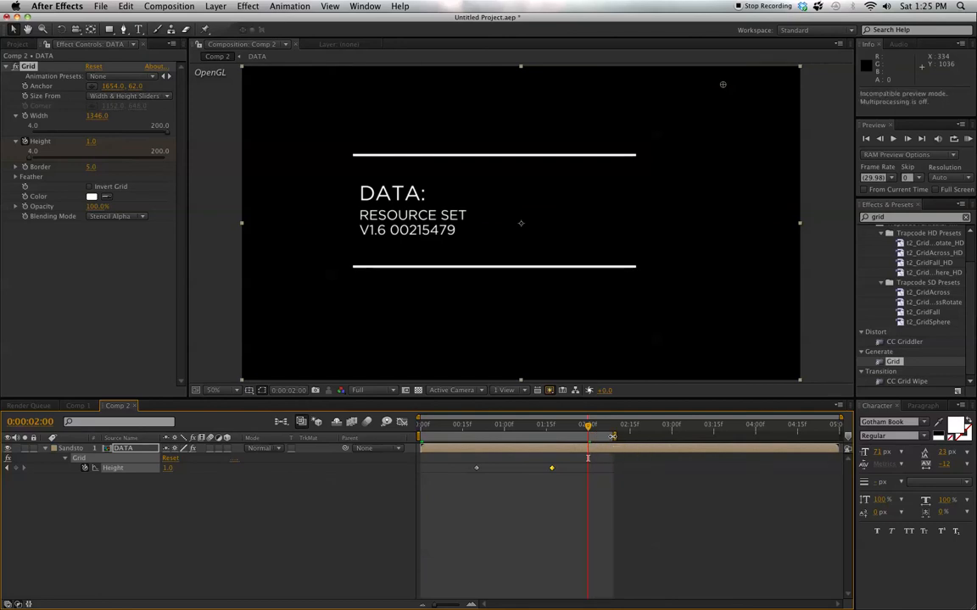
key(KP_0)
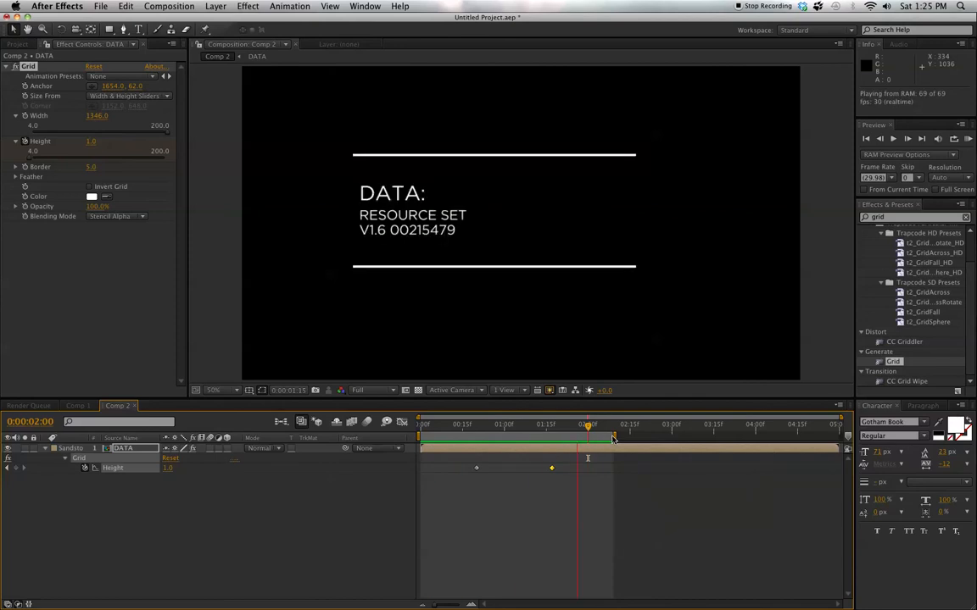
key(space)
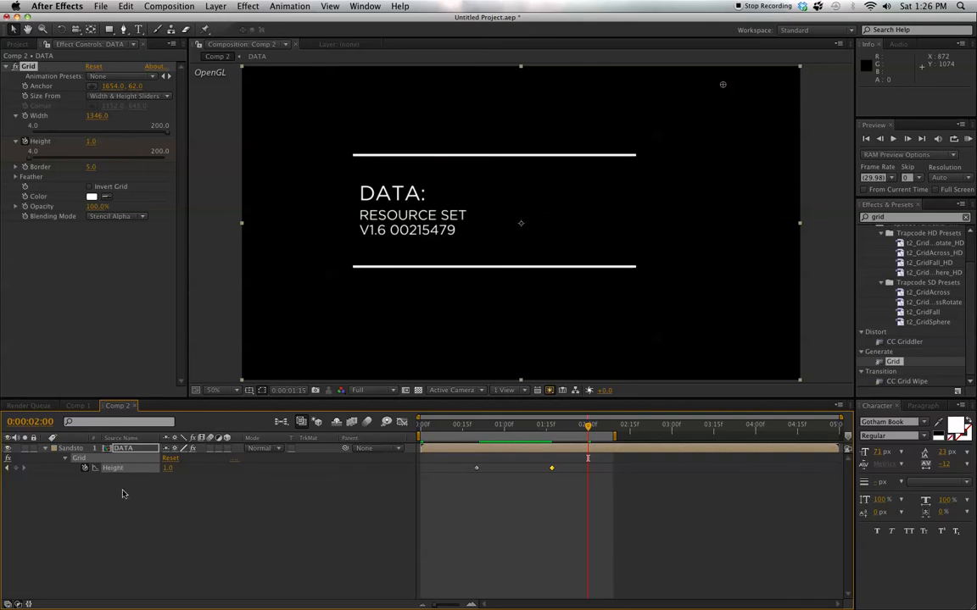
- Play back the mosaic reveal in Comp 1 and the grid reveal in Comp 2, and scrub back to 0:00:01:12
click(84, 408)
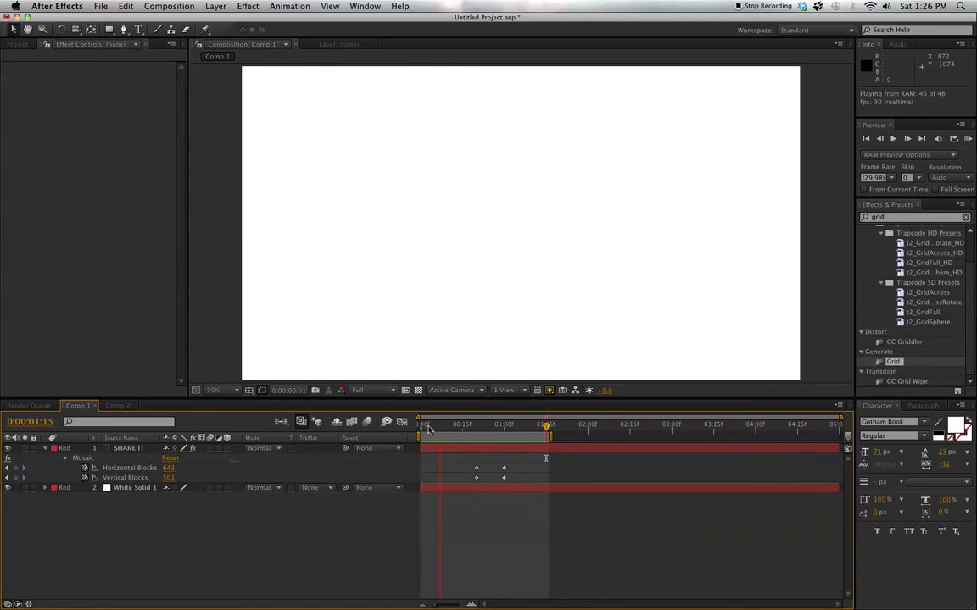
key(space)
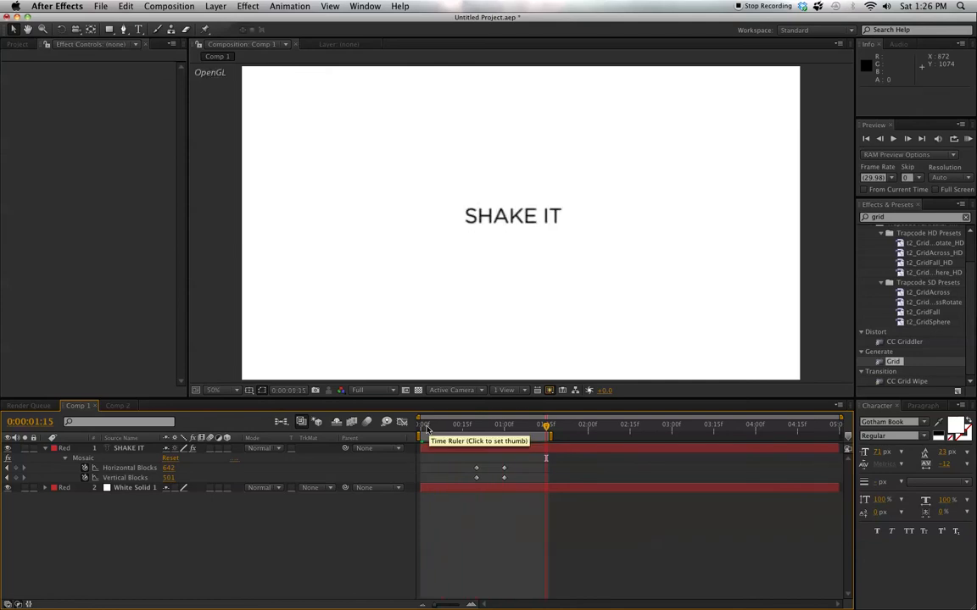
click(123, 407)
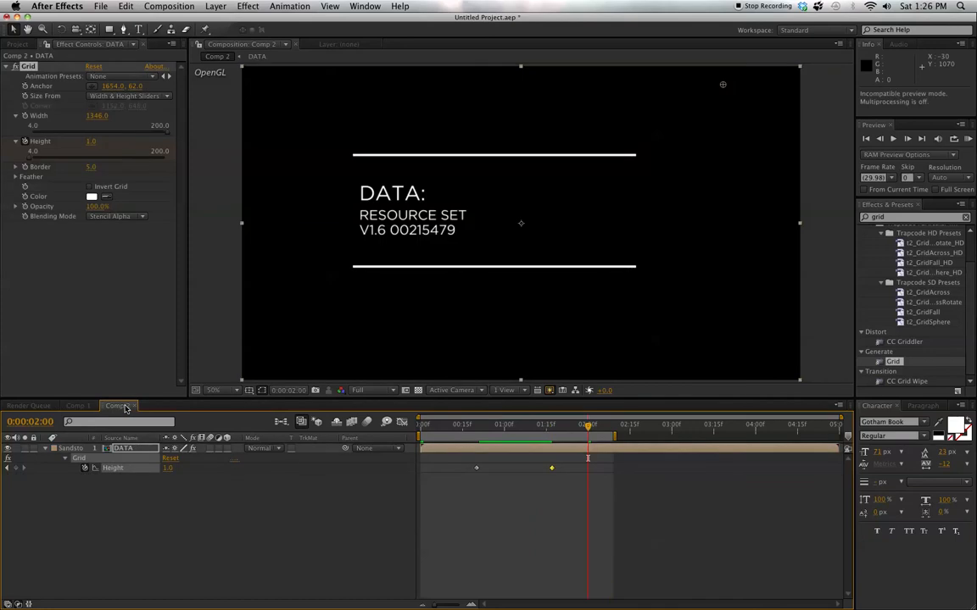
key(KP_0)
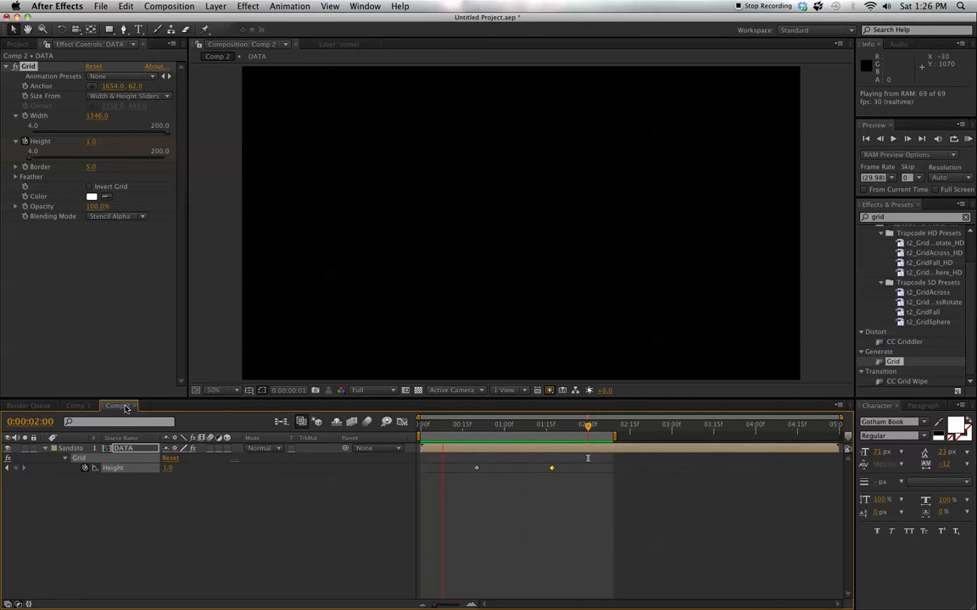
key(space)
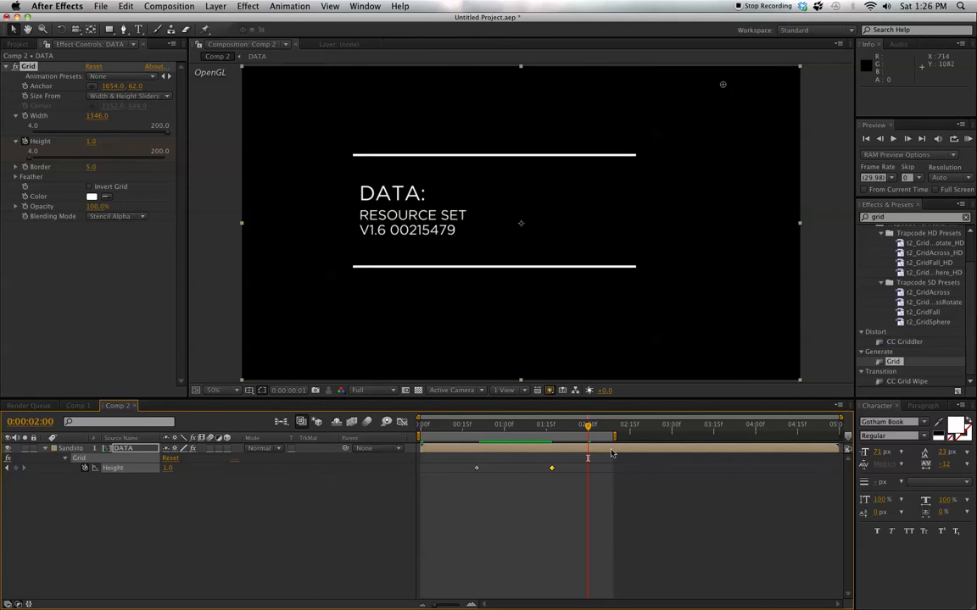
drag(587, 428, 527, 421)
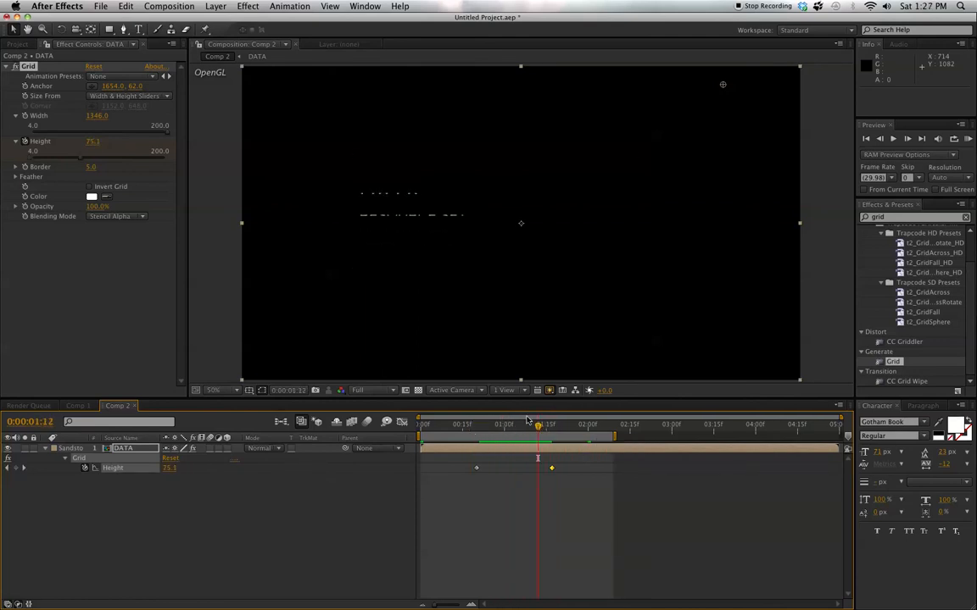